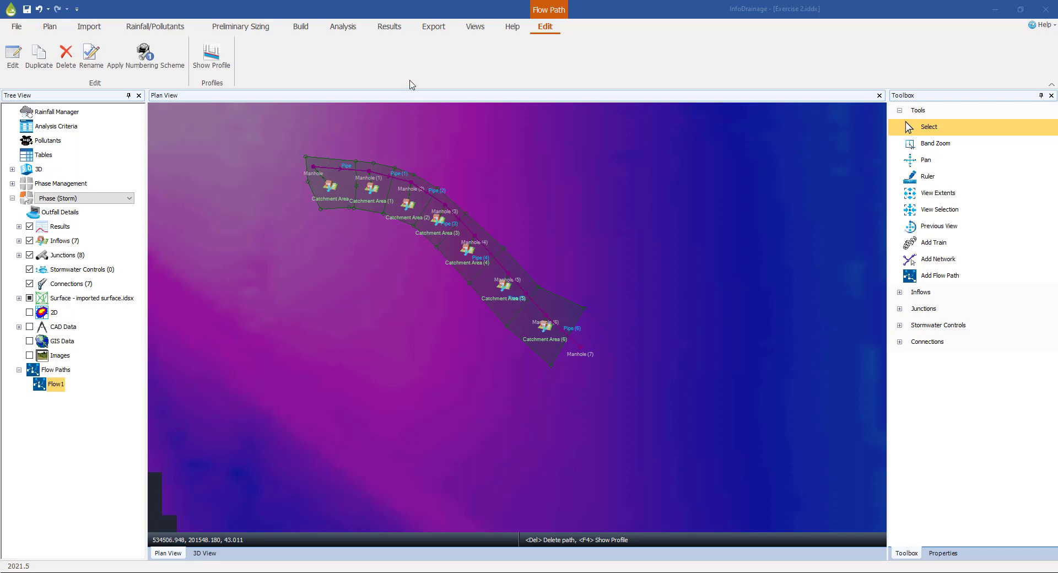
Open FSR design storm Rain 1 in the Rainfall Manager (England and Wales, M5-60 20.0, Ratio R 0.400)
click(156, 27)
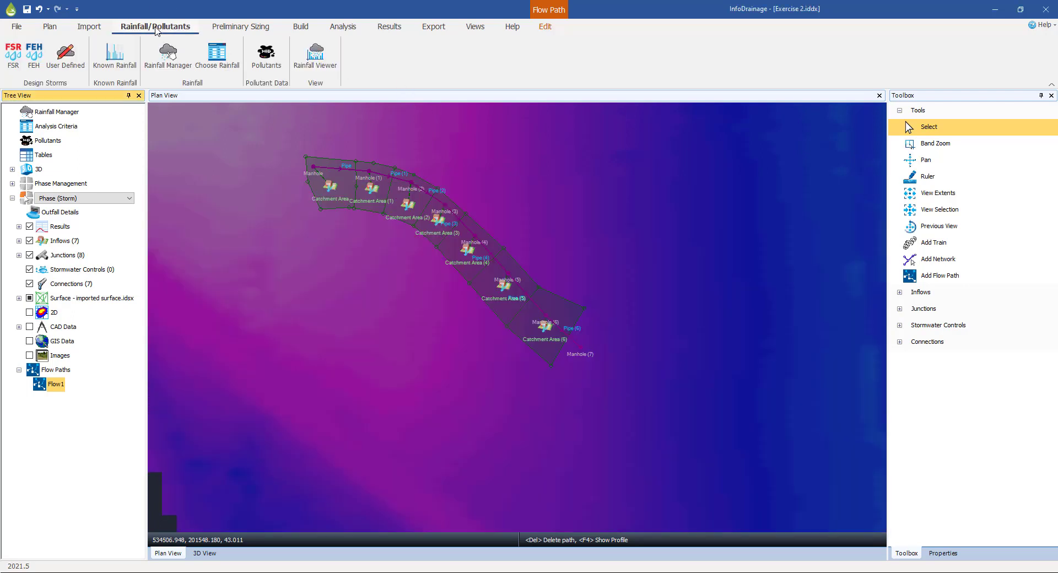
click(167, 55)
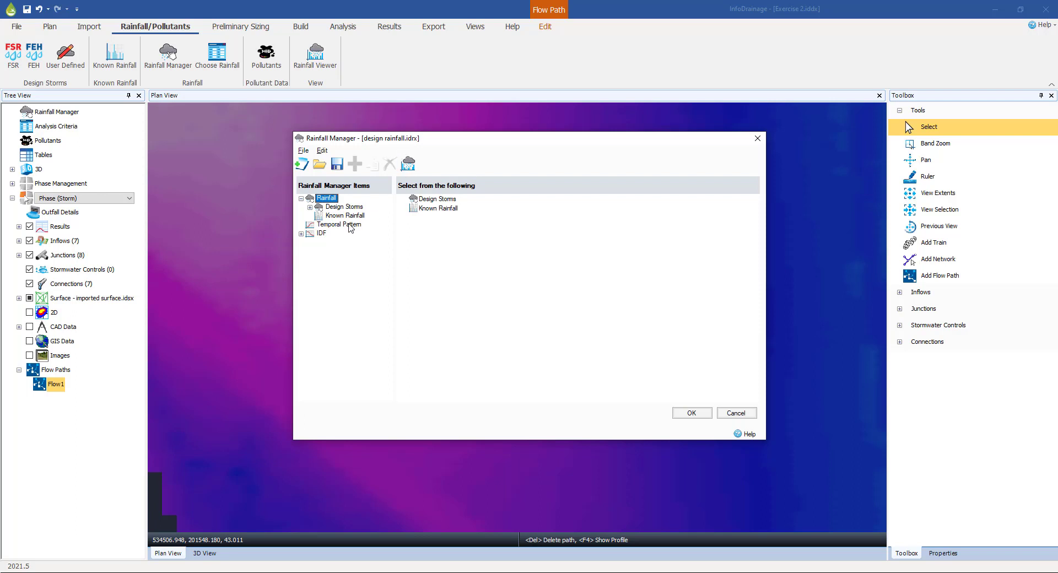
click(310, 208)
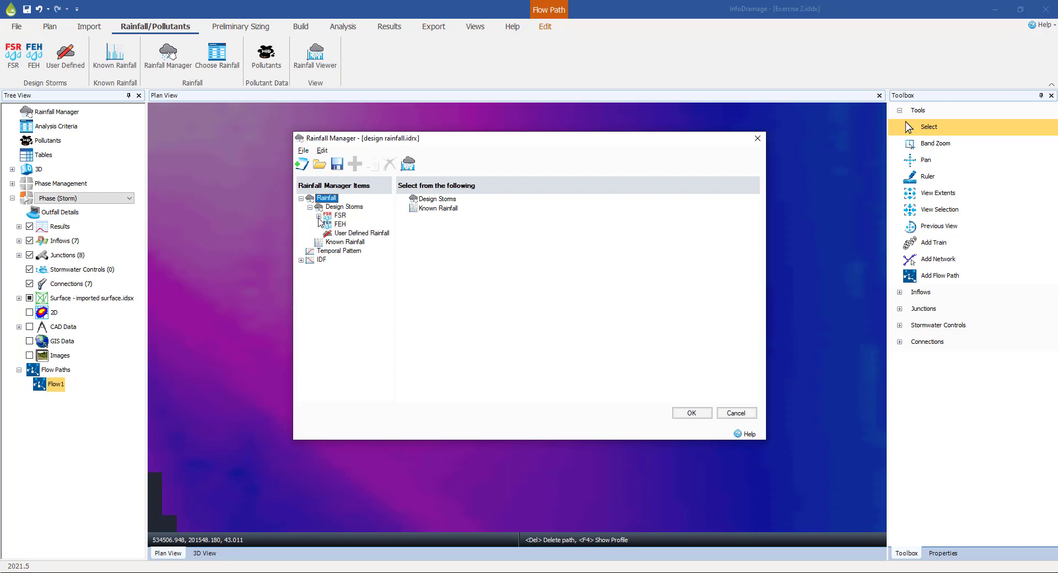
click(318, 216)
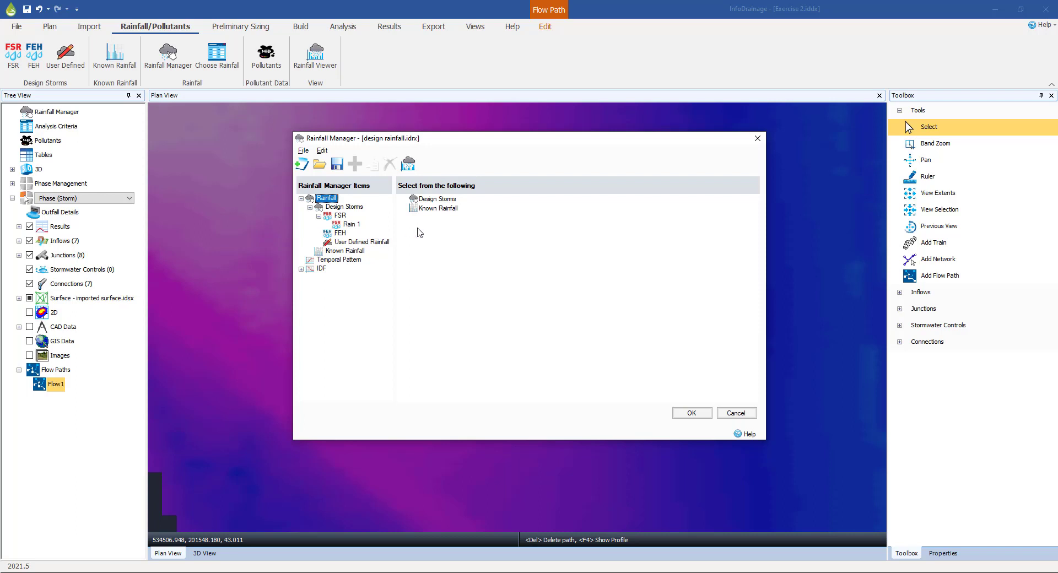
click(341, 216)
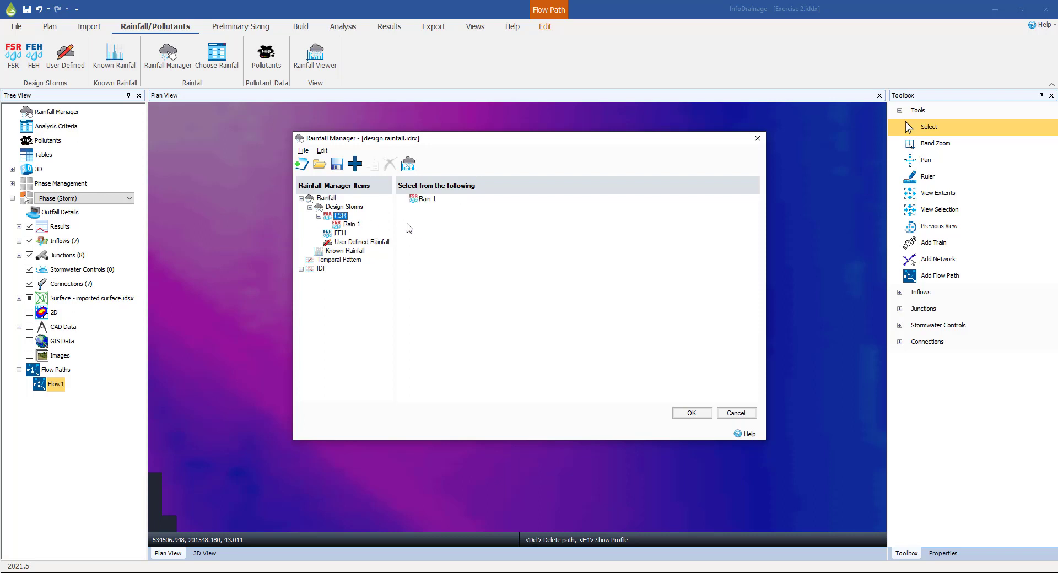
click(348, 226)
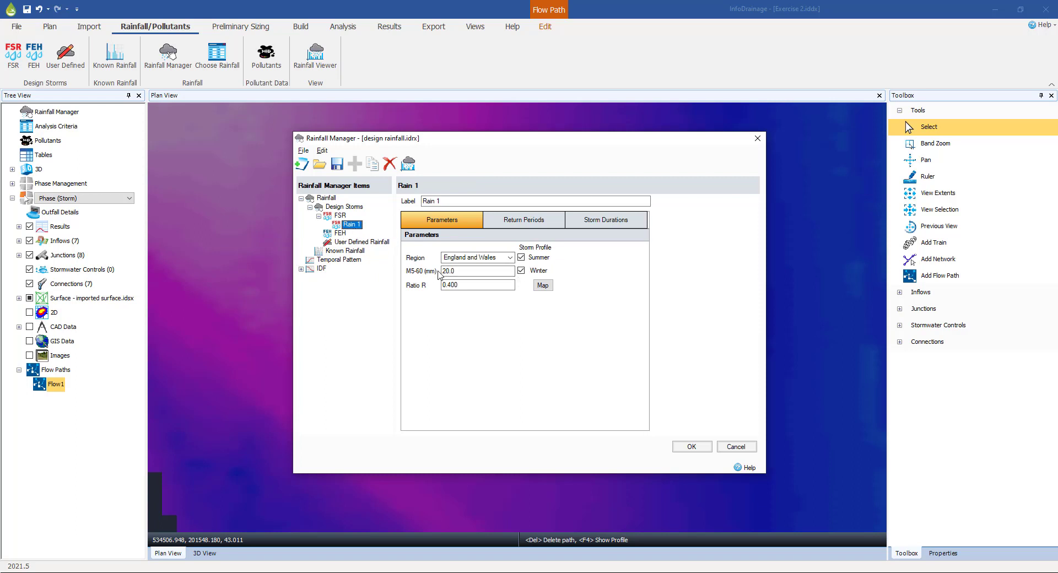
Give Rain 1 two return periods: 2 years and 30 years
click(513, 222)
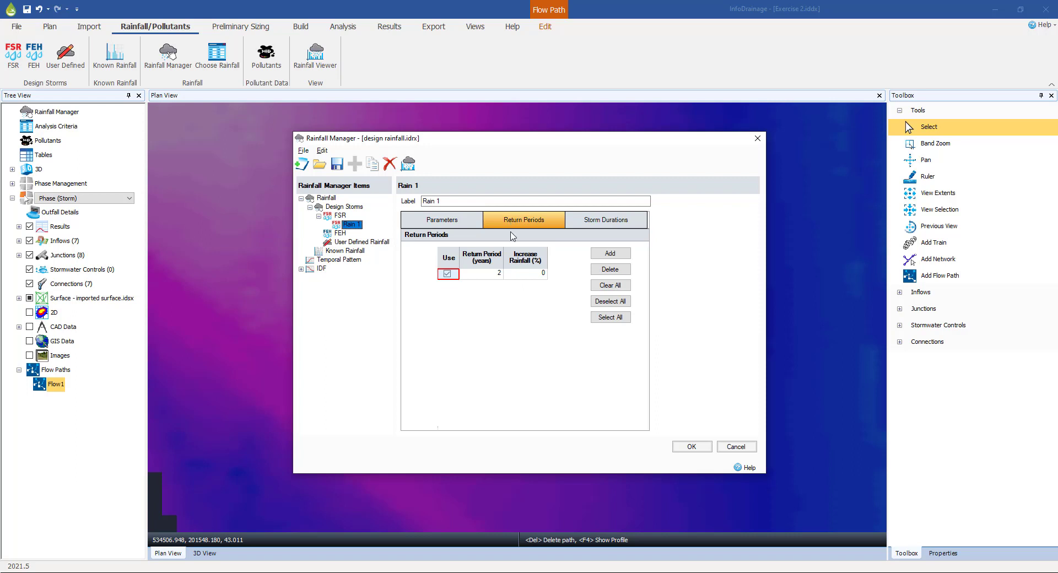
click(500, 274)
text(2)
click(614, 258)
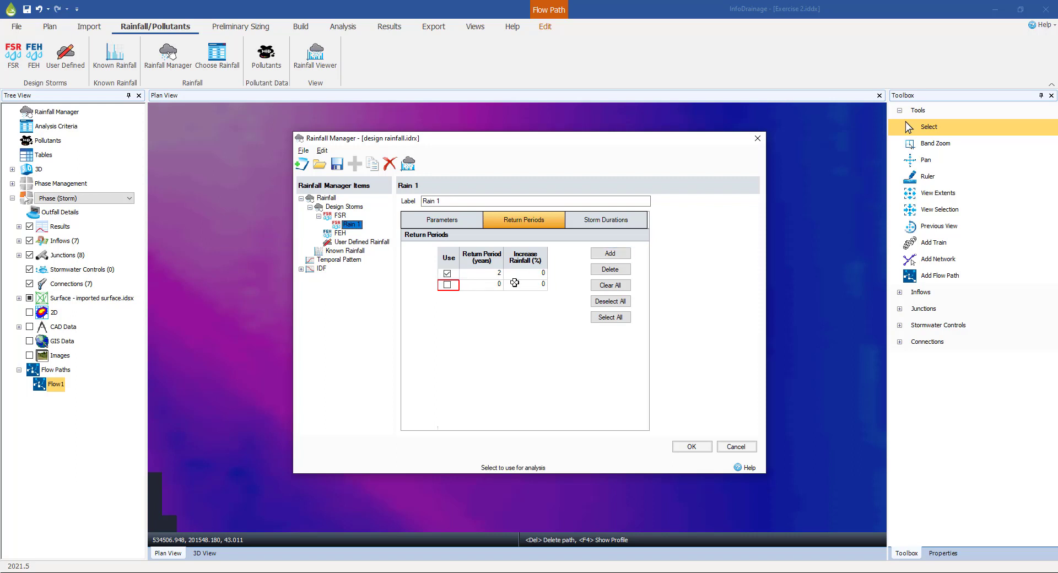
click(490, 285)
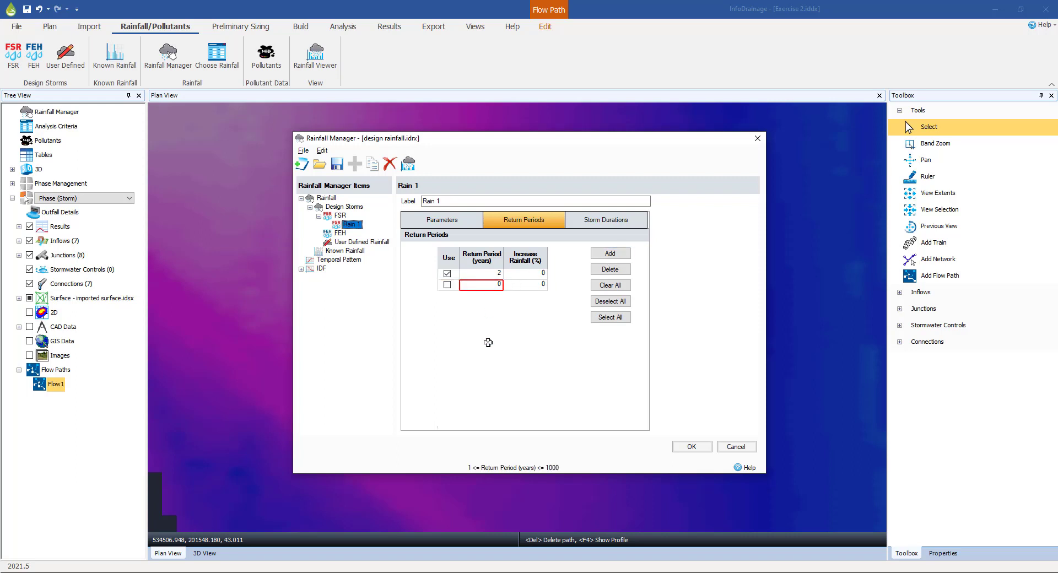
text(30)
key(Return)
Tick only the 30-year return period for analysis and review Rain 1's storm durations
key(Up)
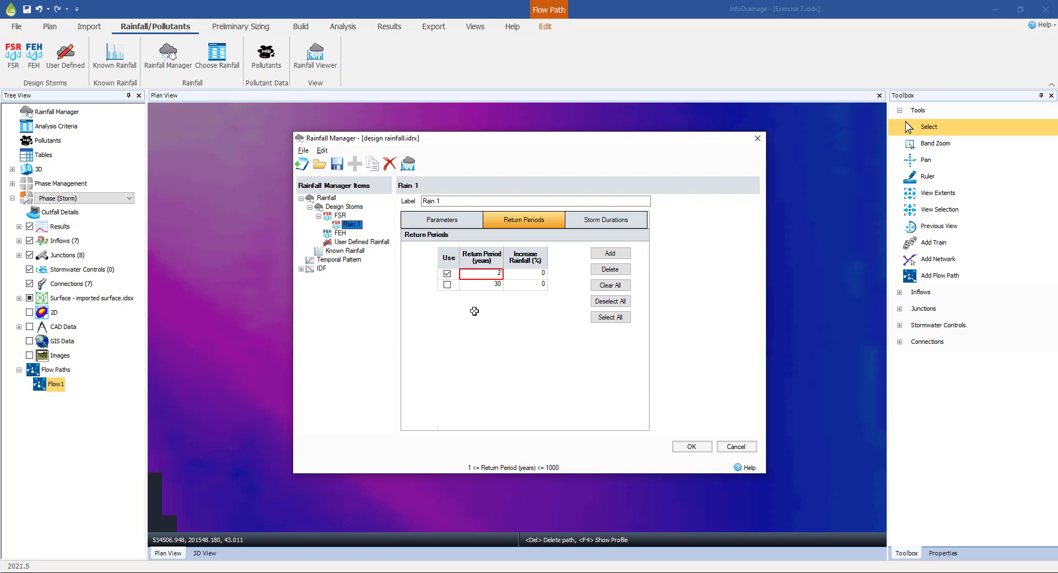
click(447, 285)
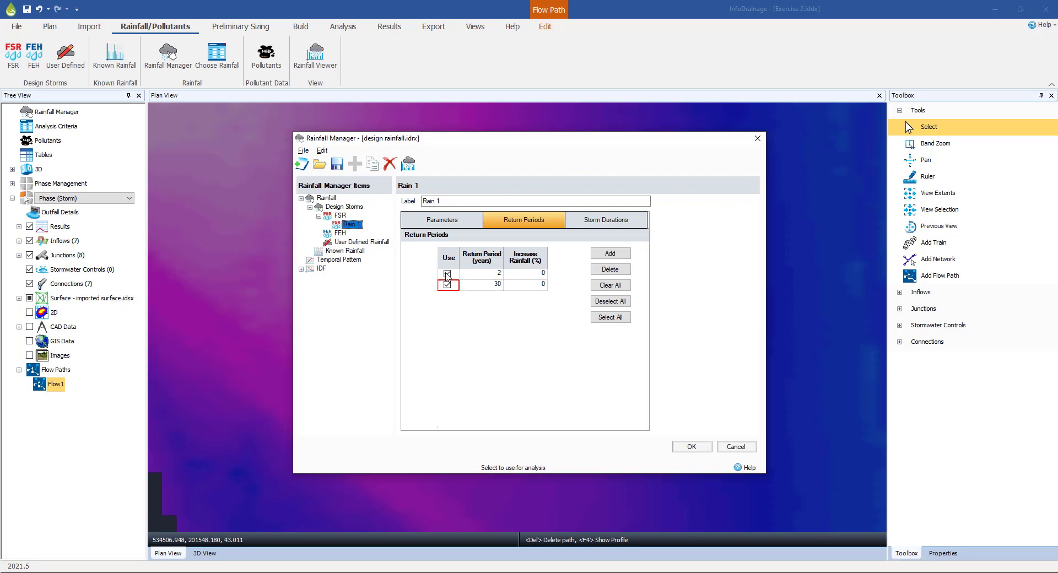
click(447, 274)
click(607, 219)
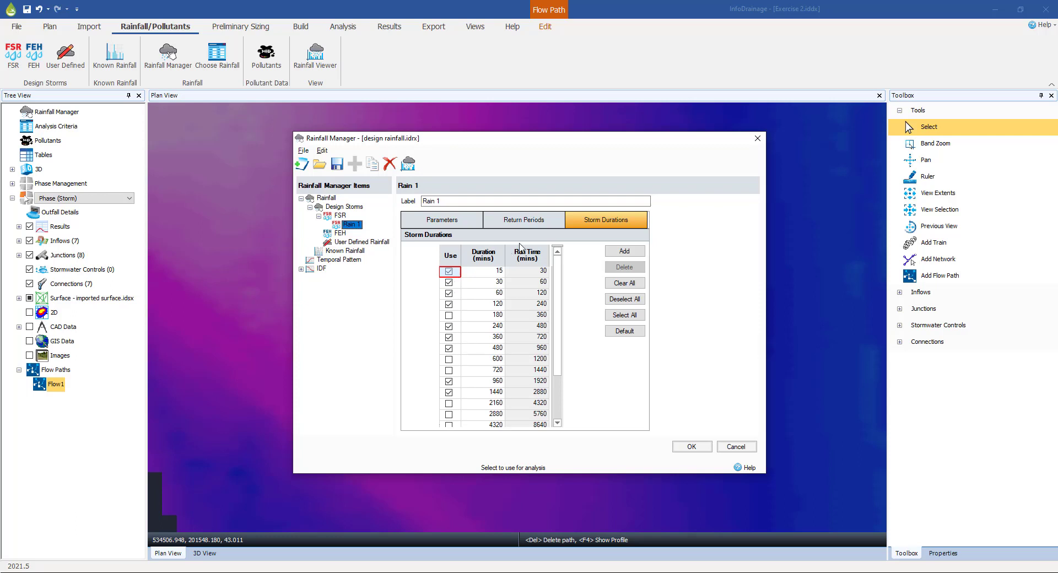
click(522, 221)
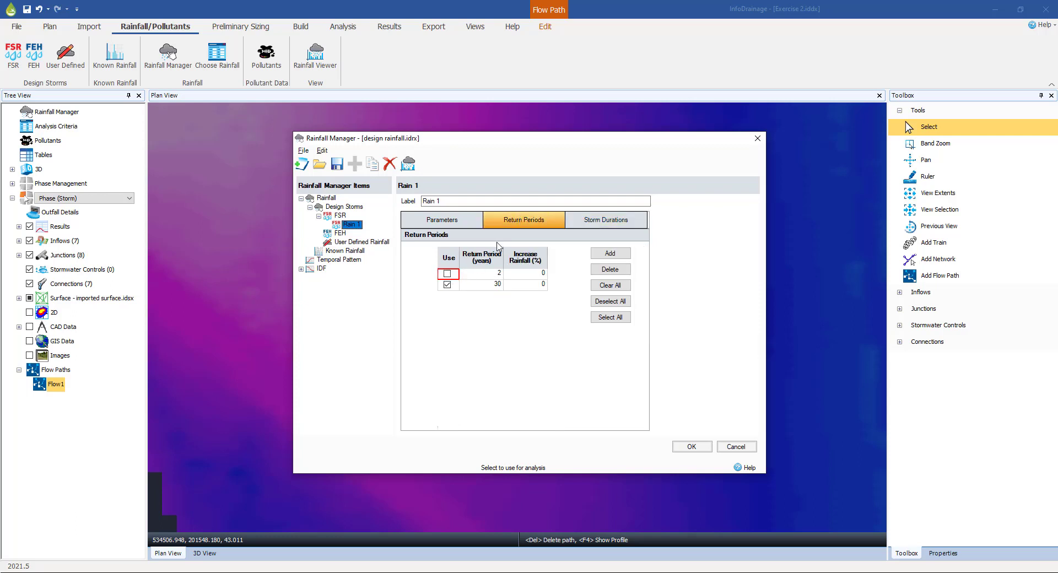
click(466, 220)
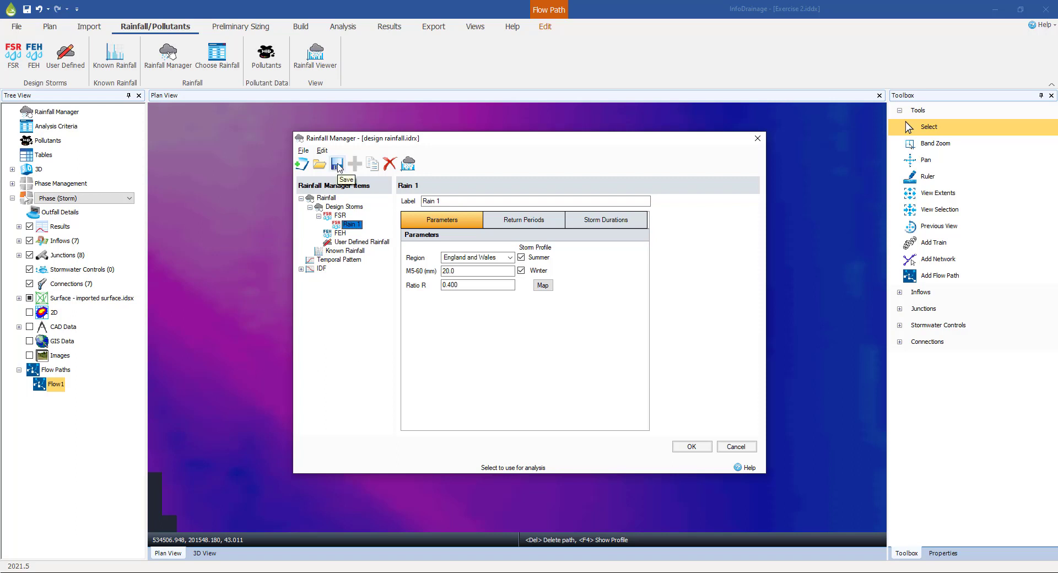
Save the rainfall library and accept the Rainfall Manager changes with OK
click(337, 167)
click(692, 447)
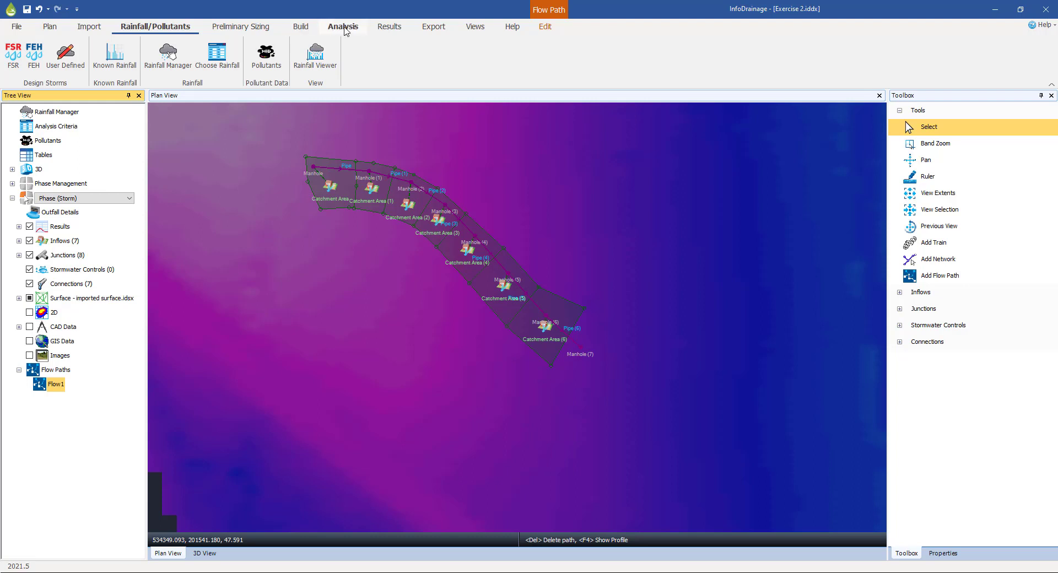
In Analysis Criteria, tick library storm Rain 1, giving FSR with 18 storms
click(346, 30)
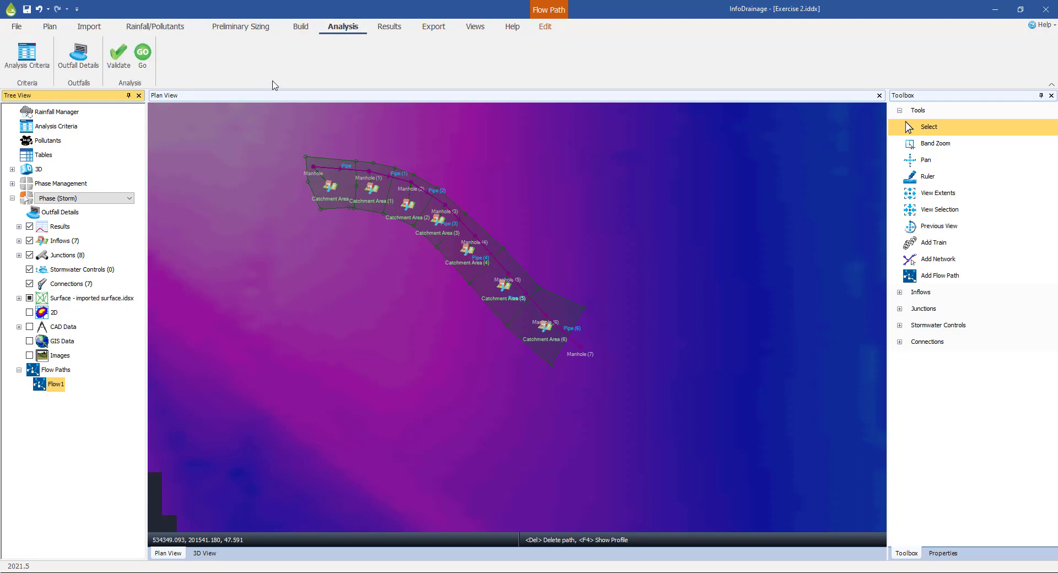
click(26, 55)
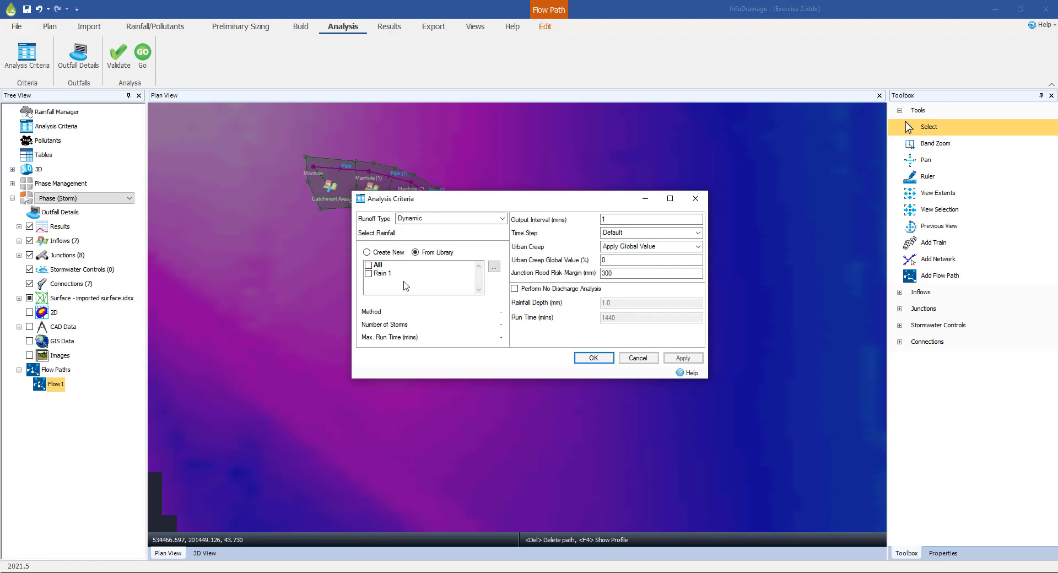
click(368, 273)
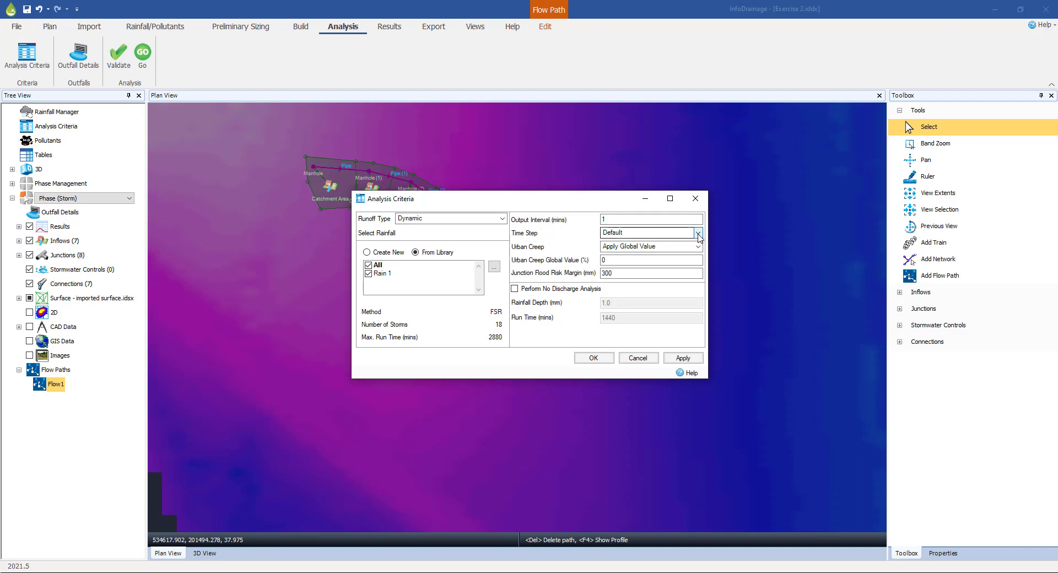
Move the Analysis Criteria window up and keep the time step at Default
click(699, 233)
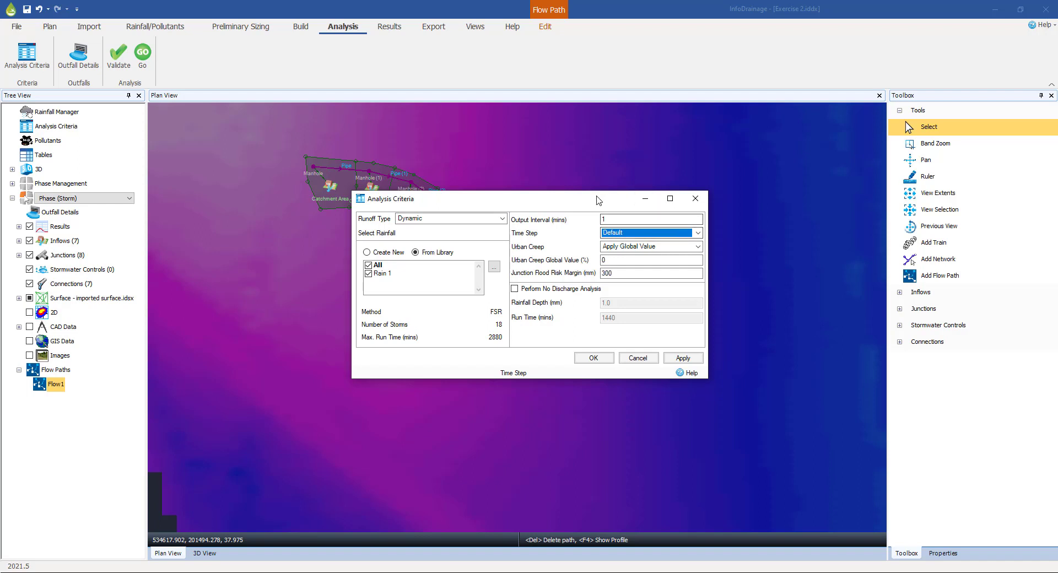
drag(599, 199, 628, 257)
click(727, 291)
click(727, 293)
click(727, 292)
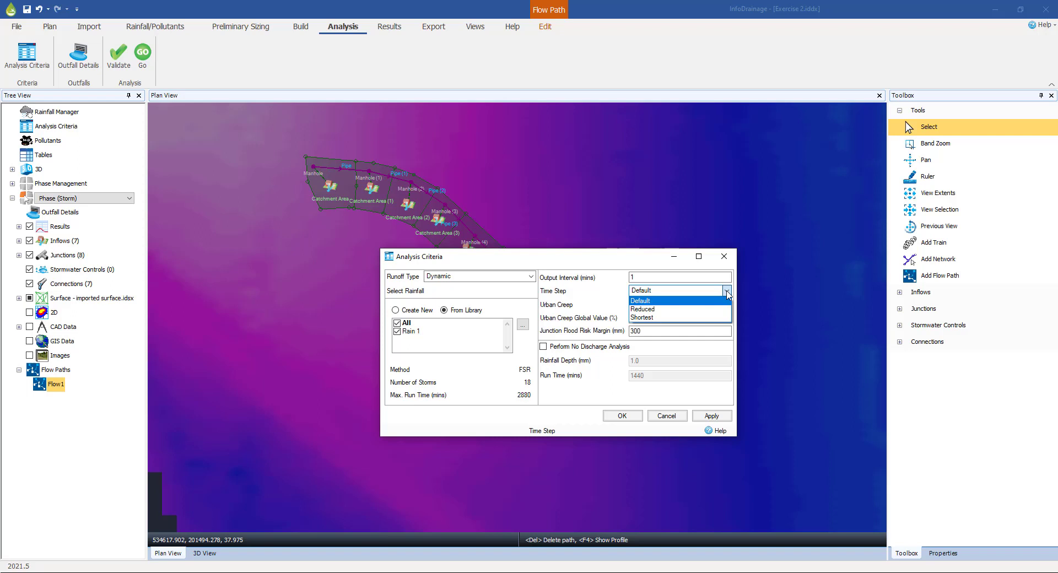
click(648, 302)
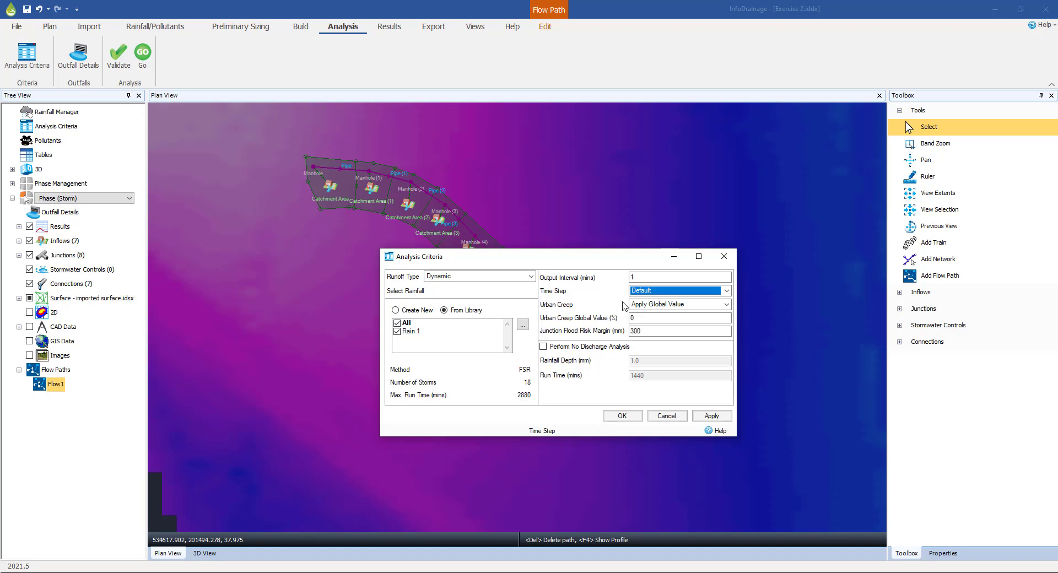
click(727, 291)
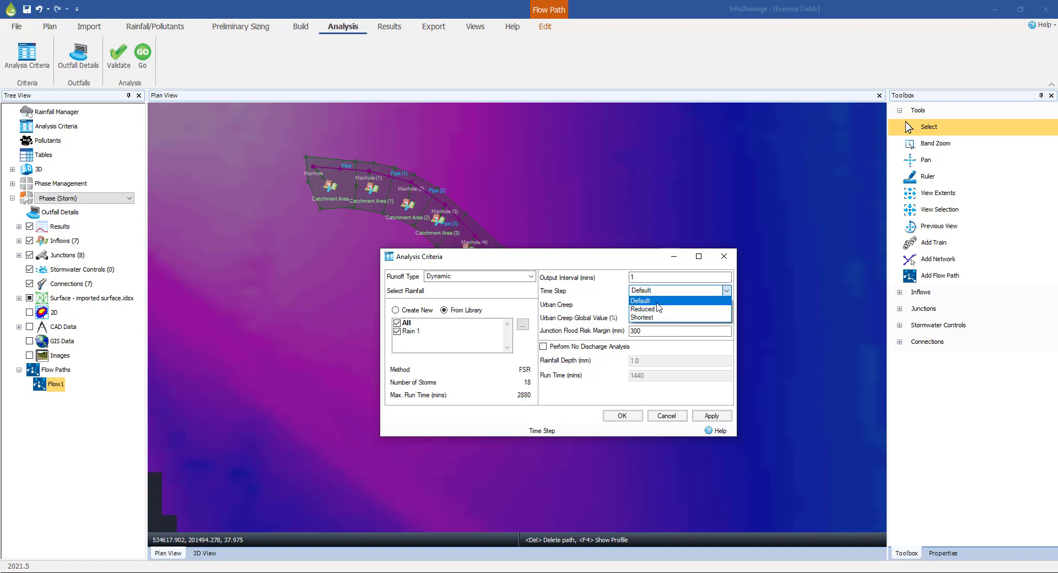
click(657, 304)
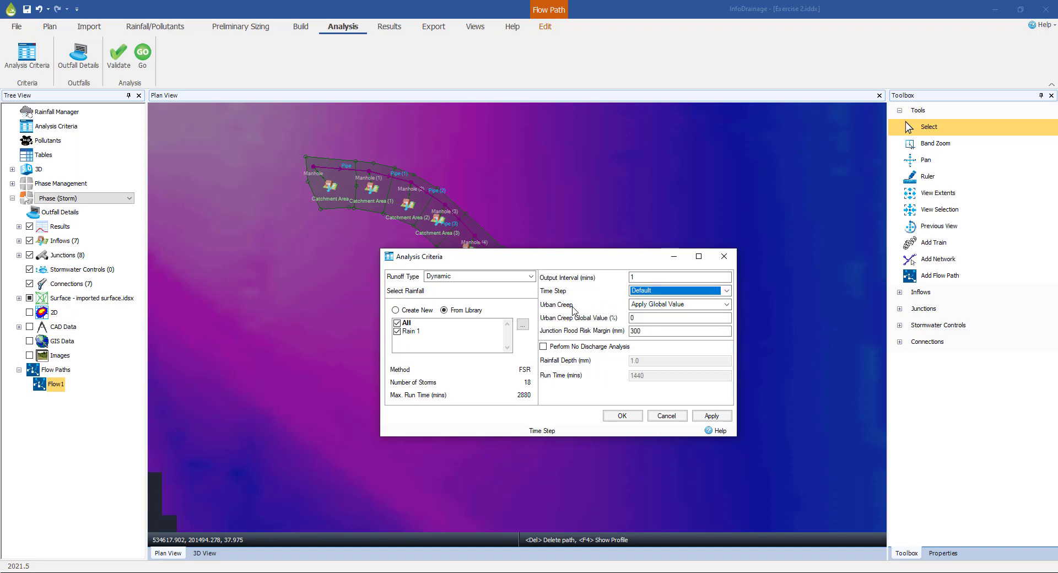
Shift the Analysis Criteria dialog to reveal the network, then accept the criteria with OK
drag(592, 264, 451, 331)
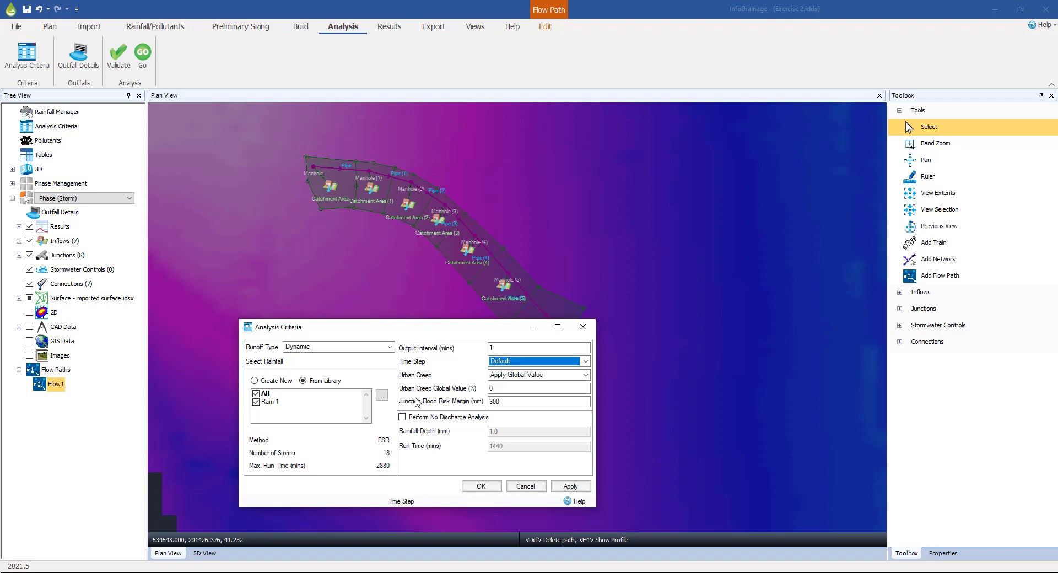
click(479, 488)
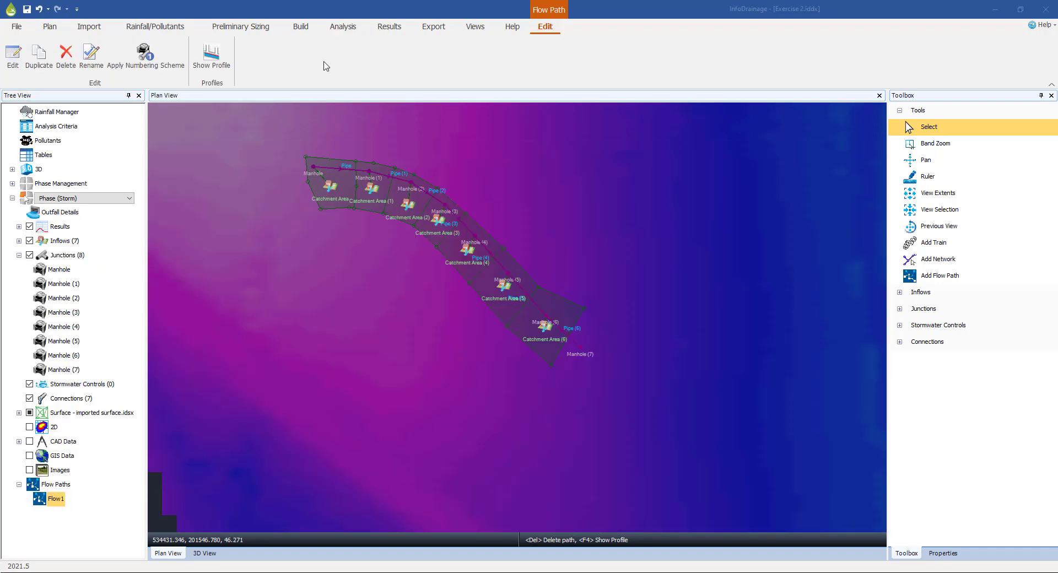
Validate the network and confirm the Site reports OK with no errors or warnings
click(343, 27)
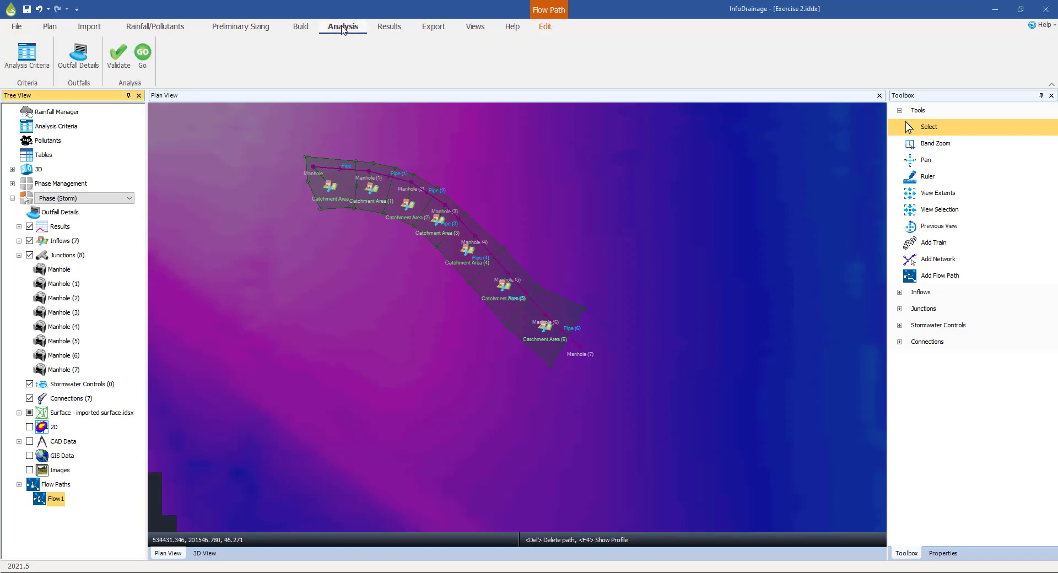
click(118, 61)
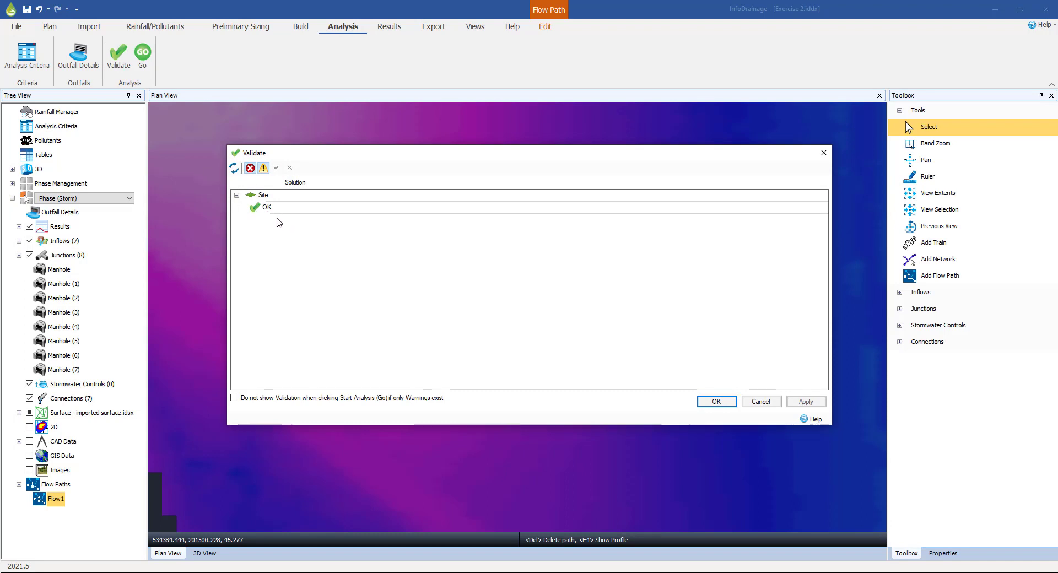
drag(383, 155, 606, 181)
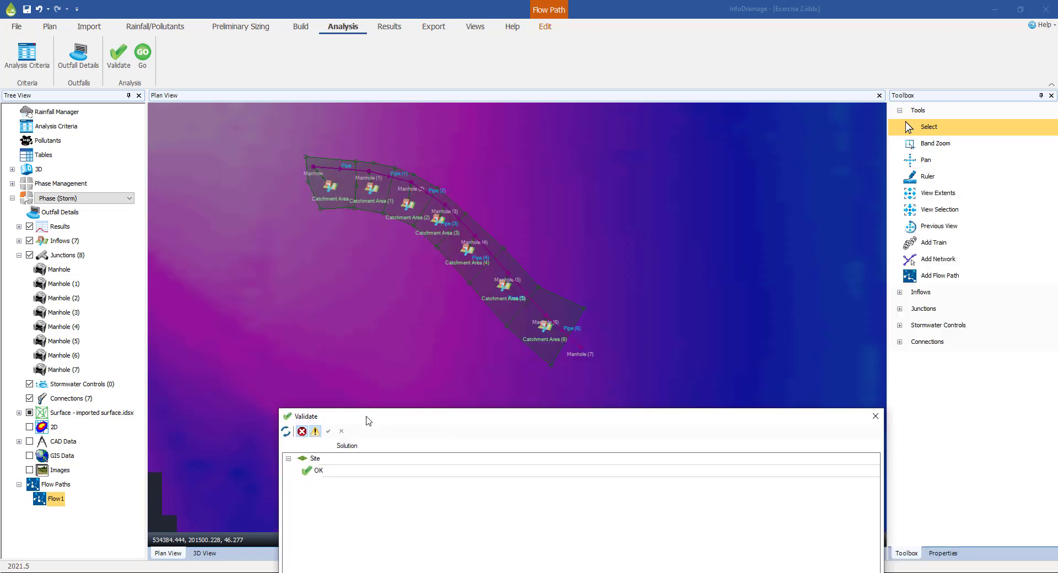
drag(366, 421, 365, 421)
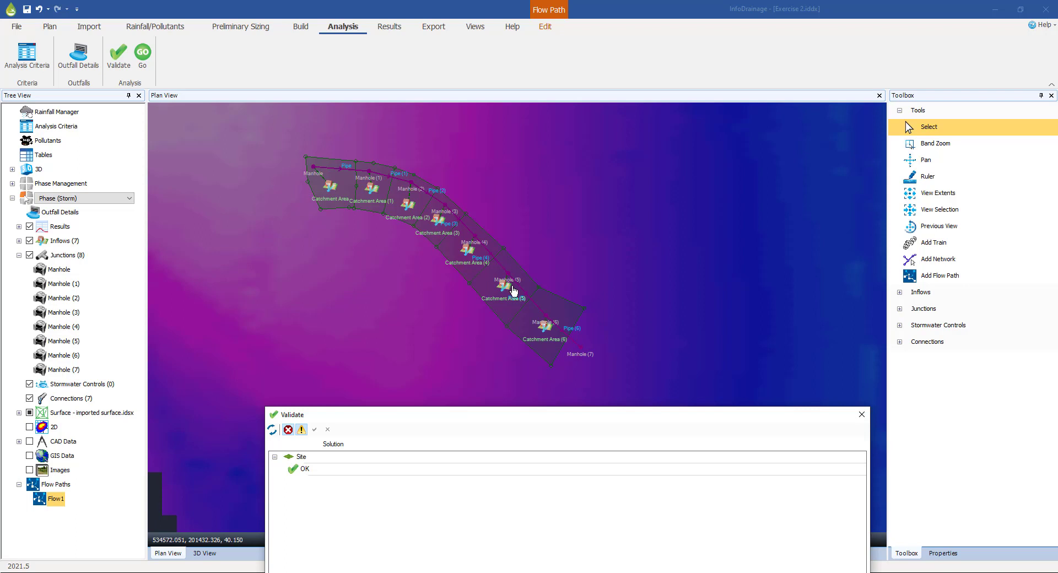
drag(488, 421, 459, 228)
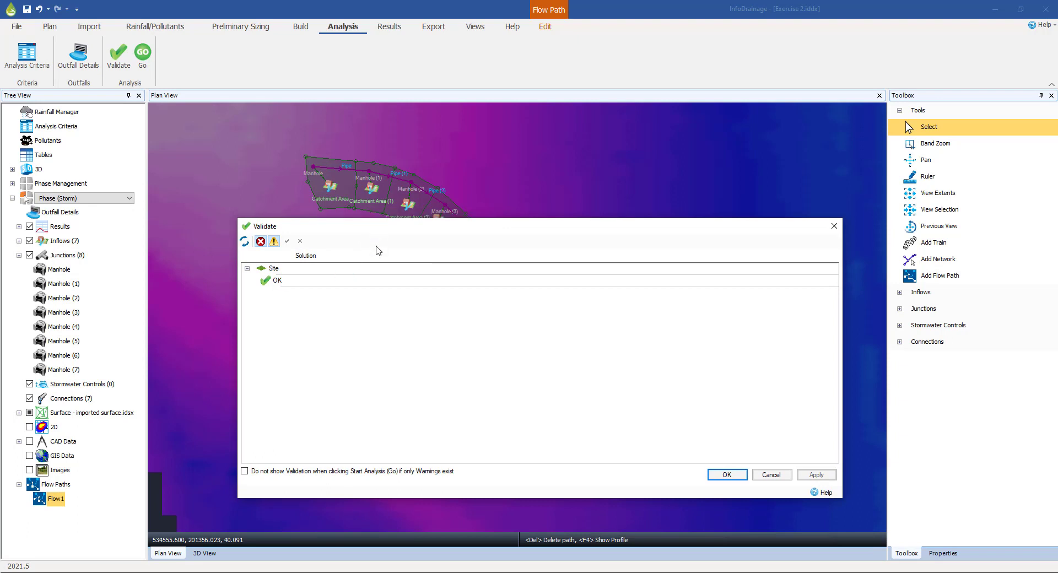
drag(378, 225, 377, 340)
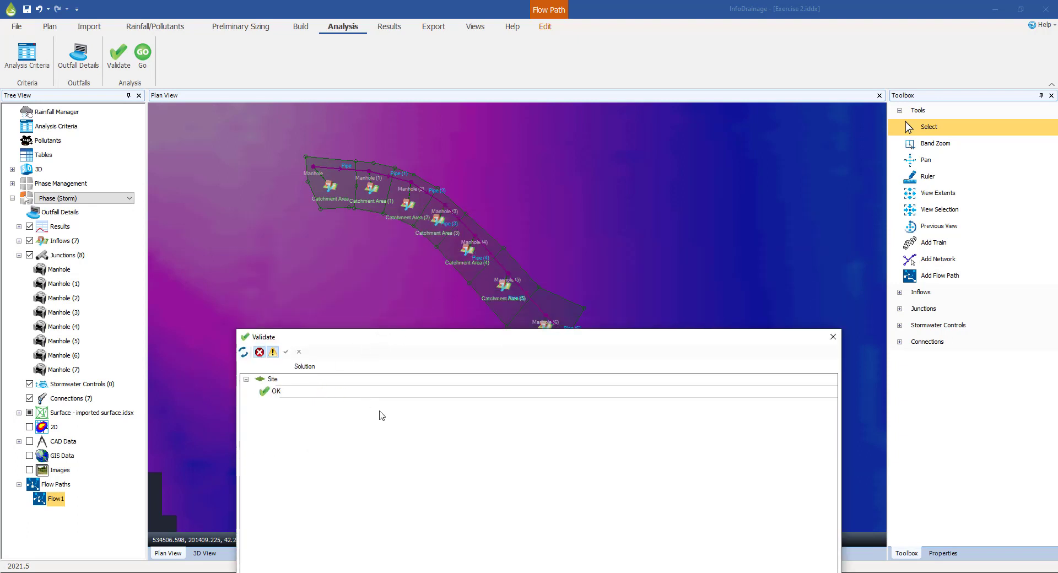
drag(469, 338, 455, 184)
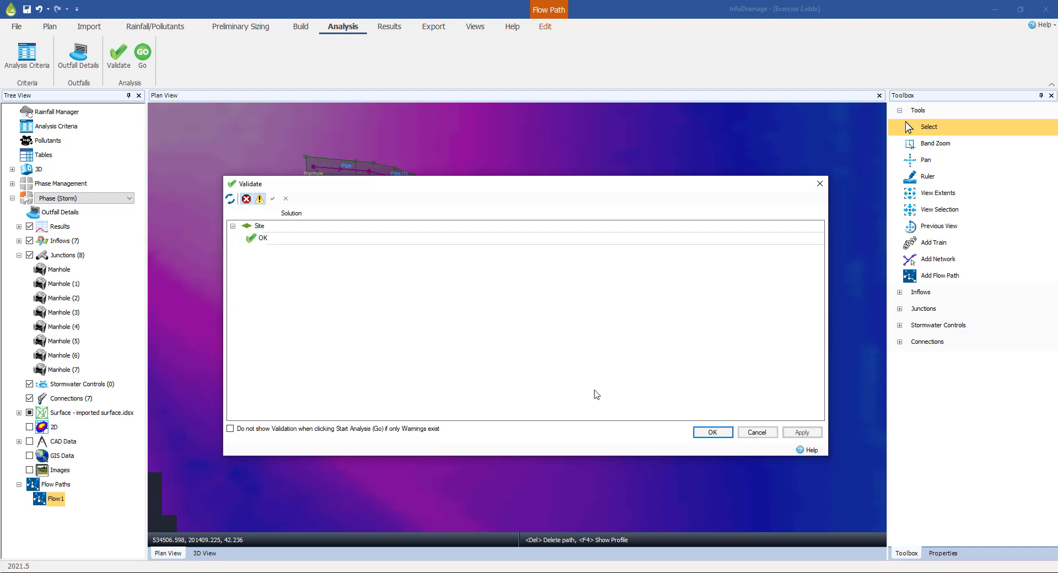
Close the validation results and save the model as 'Exercise 3' in the Save work here folder
click(756, 433)
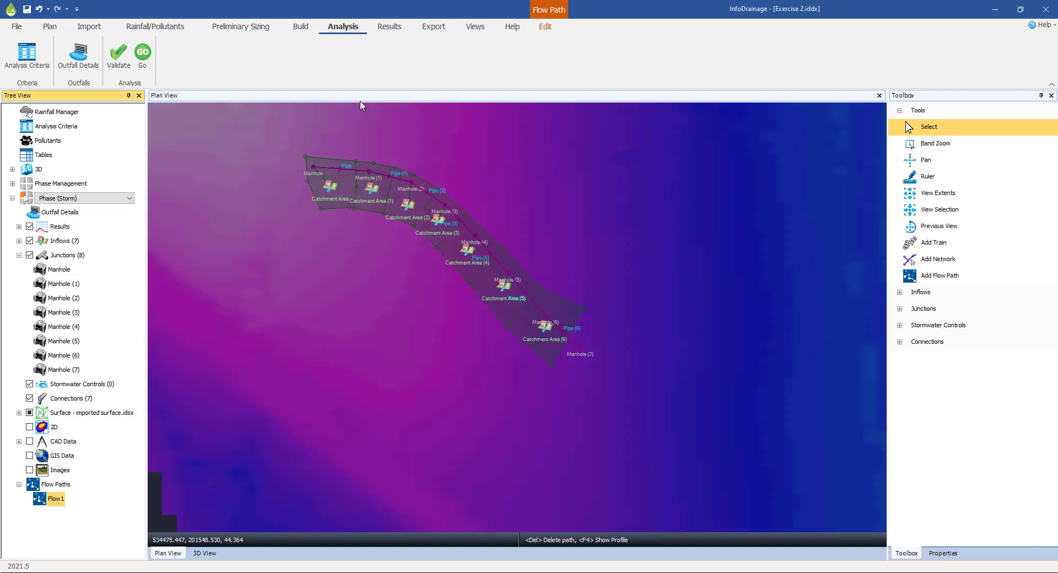
click(17, 27)
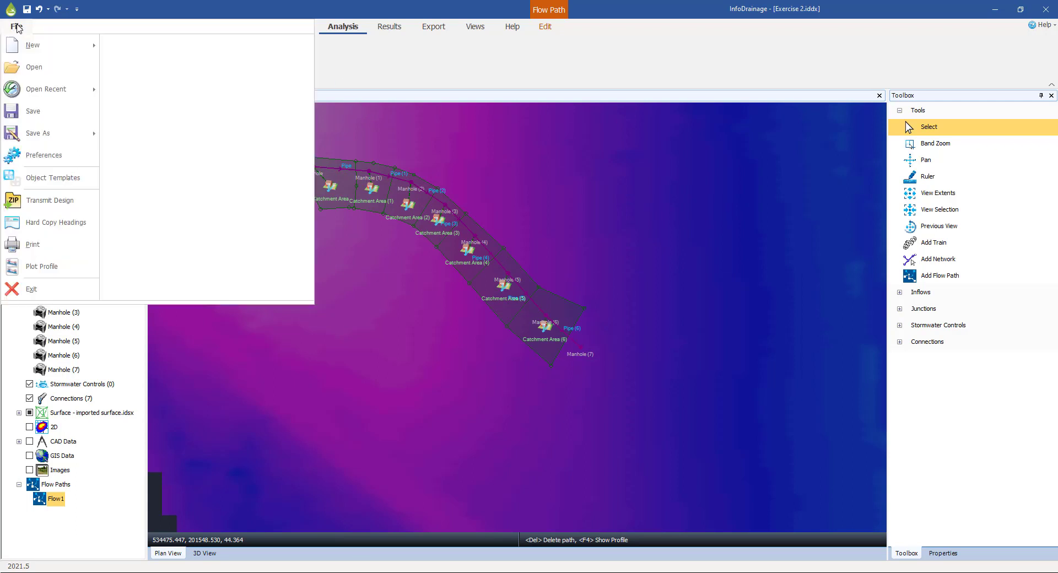
mouse_move(46, 136)
click(135, 47)
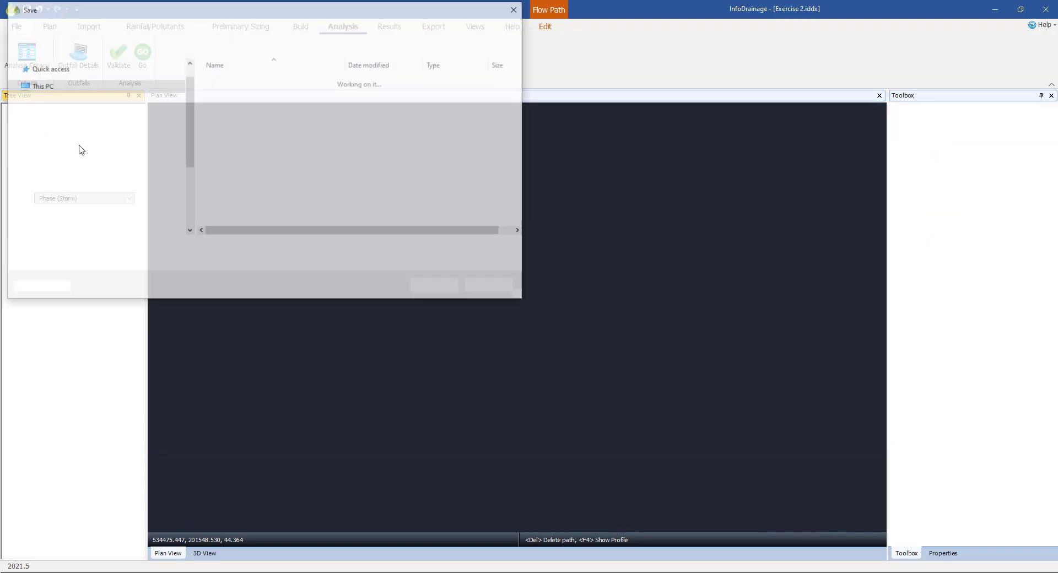
click(246, 28)
double_click(233, 105)
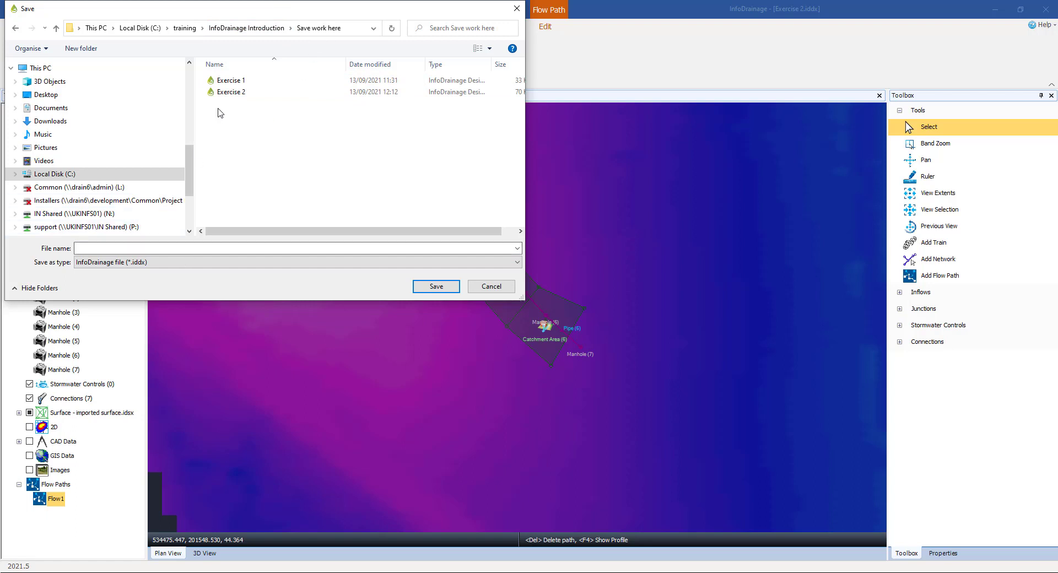
click(228, 92)
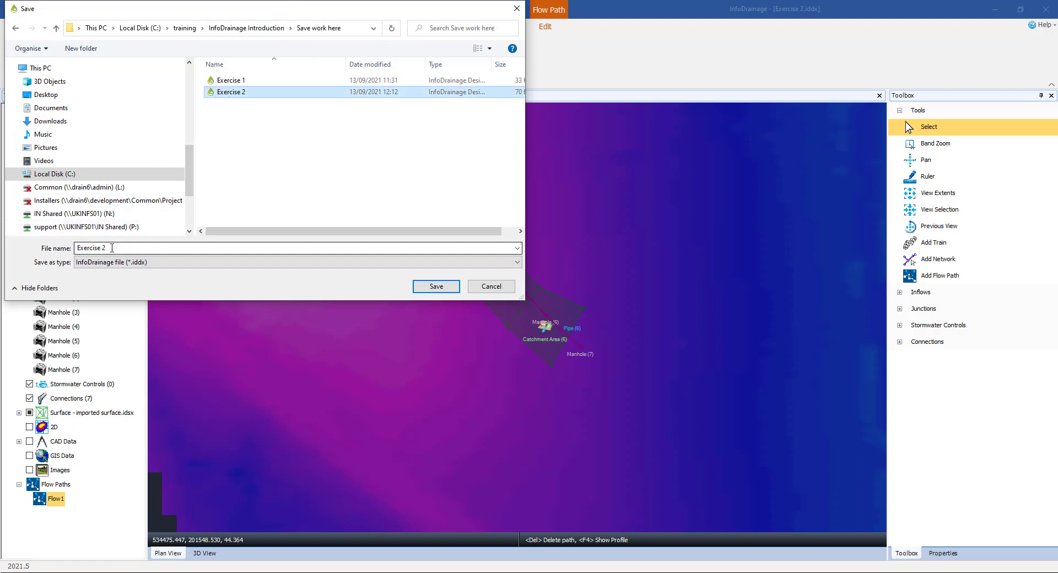
double_click(112, 248)
key(BackSpace)
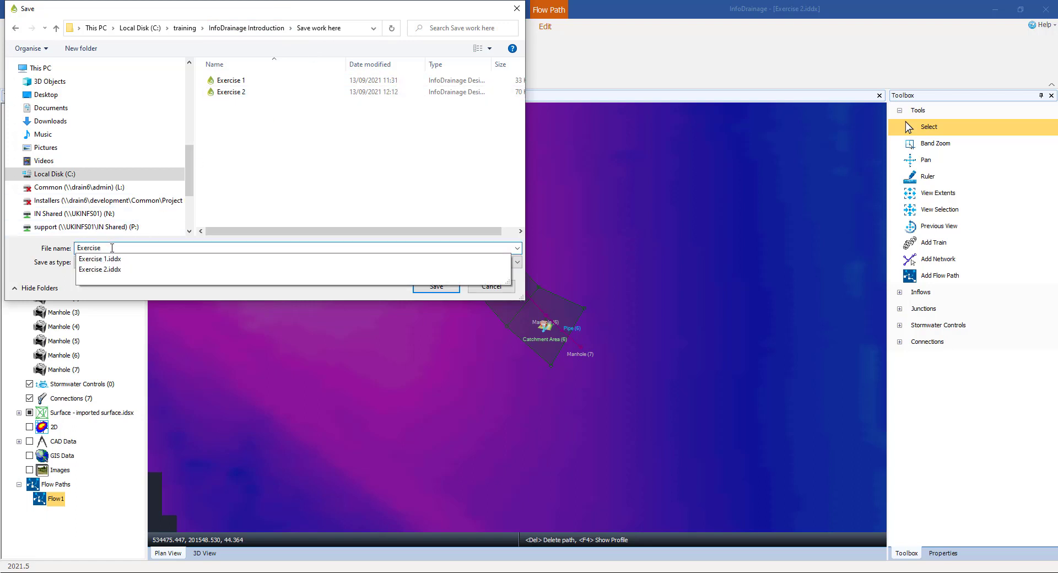
text(3)
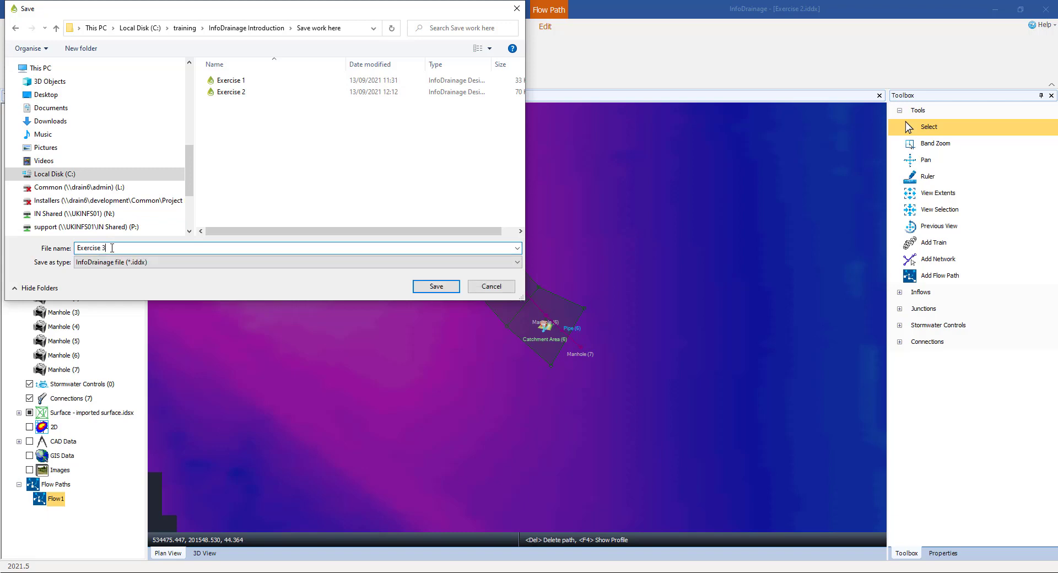
click(436, 286)
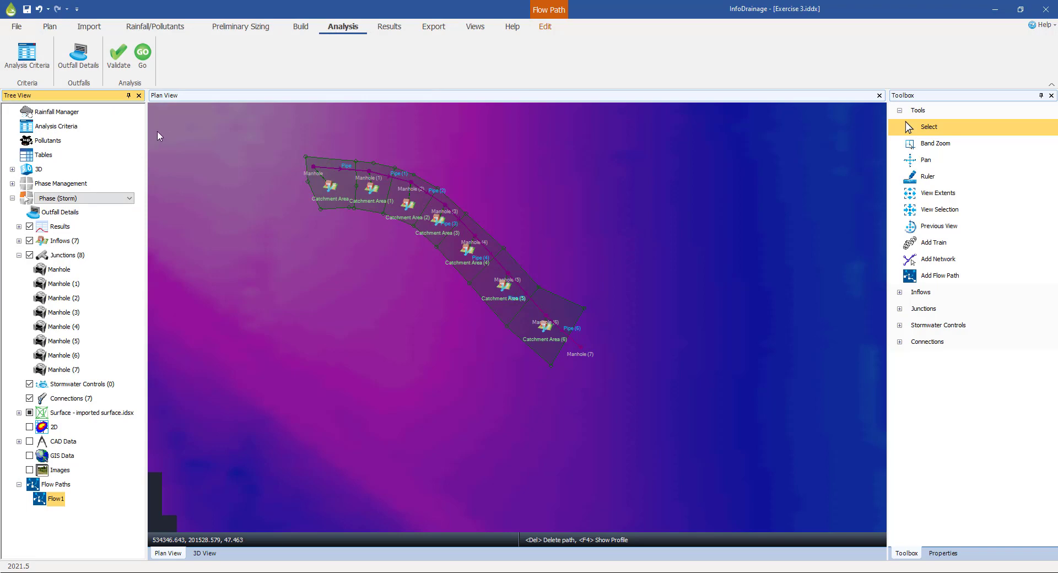
Check the analysis criteria without changes, then run the storm analysis
click(27, 55)
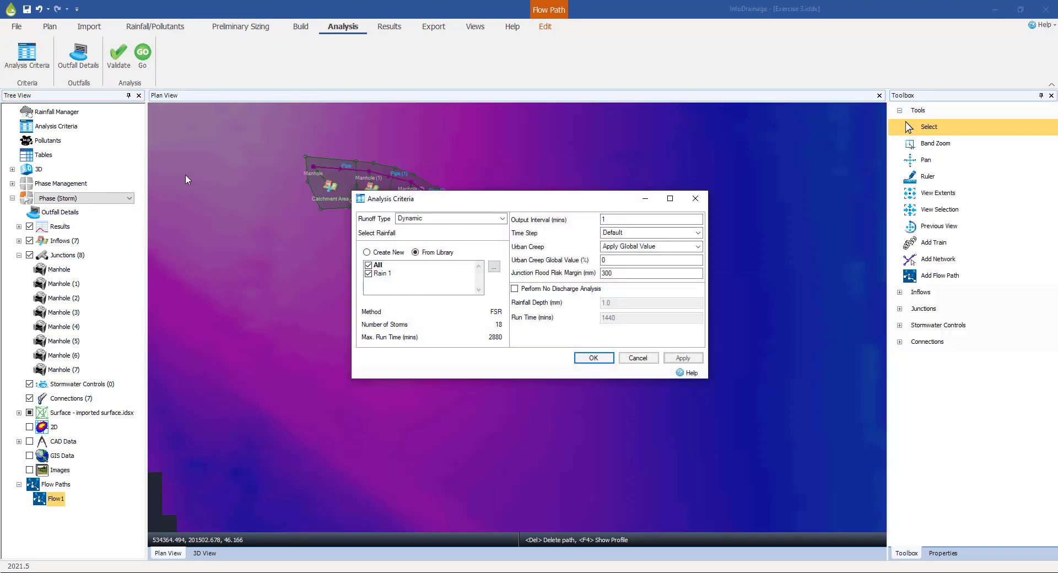
click(638, 358)
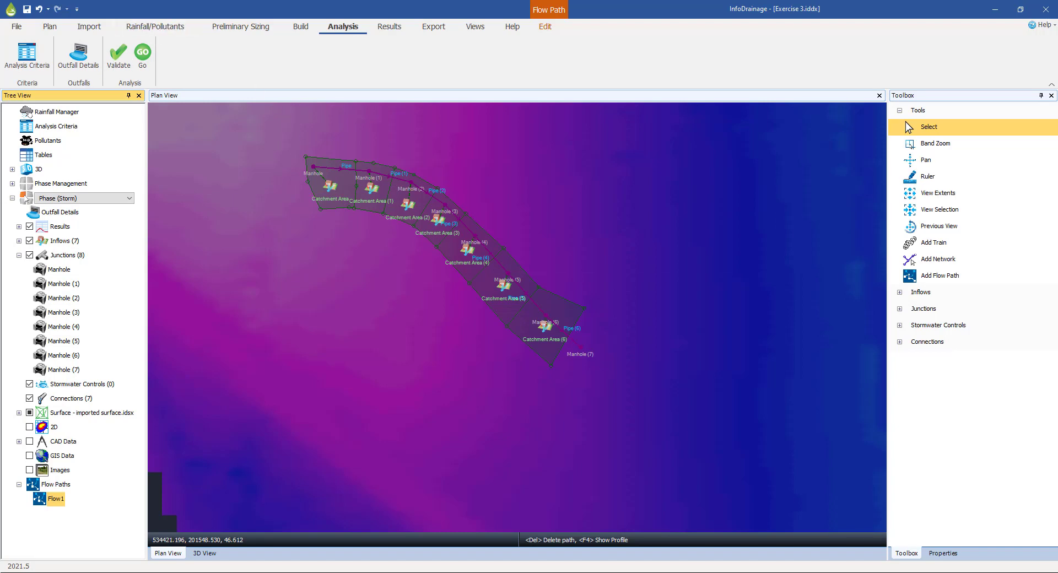
click(143, 57)
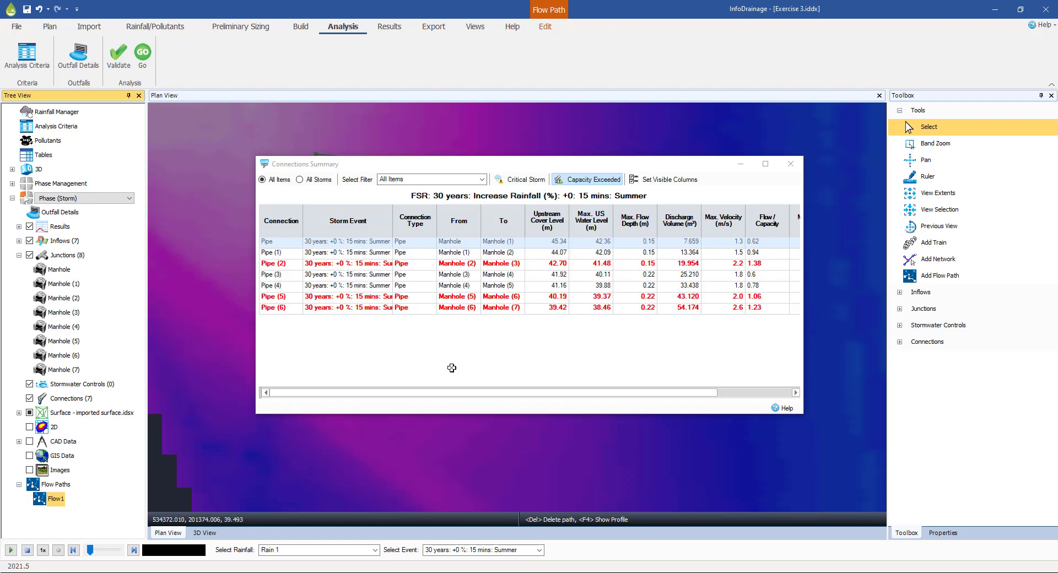
Widen the Connections Summary to show Max. Flow and Status, and move it below the pipe network
drag(678, 165, 598, 160)
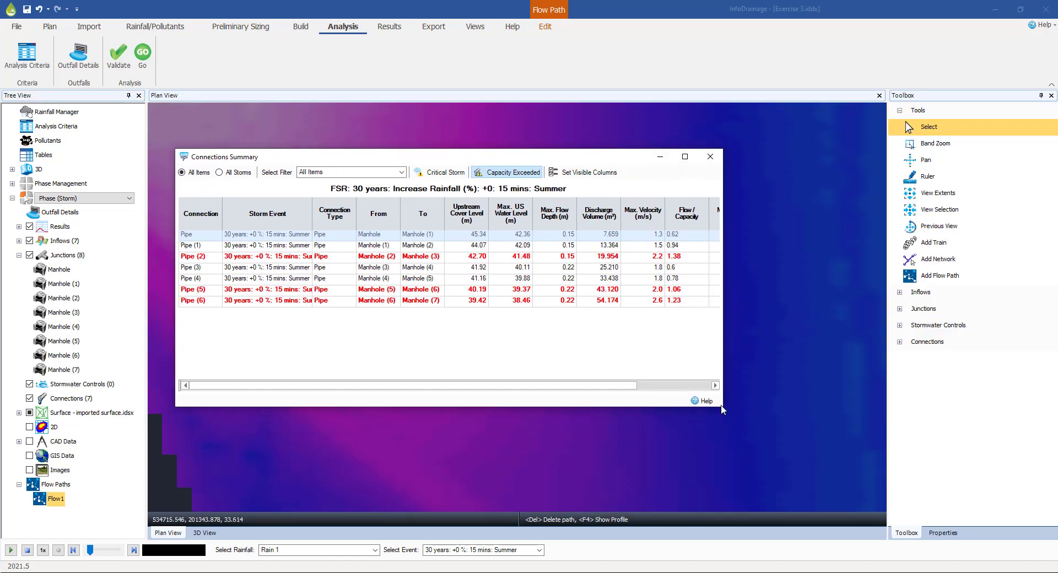
drag(723, 408, 861, 420)
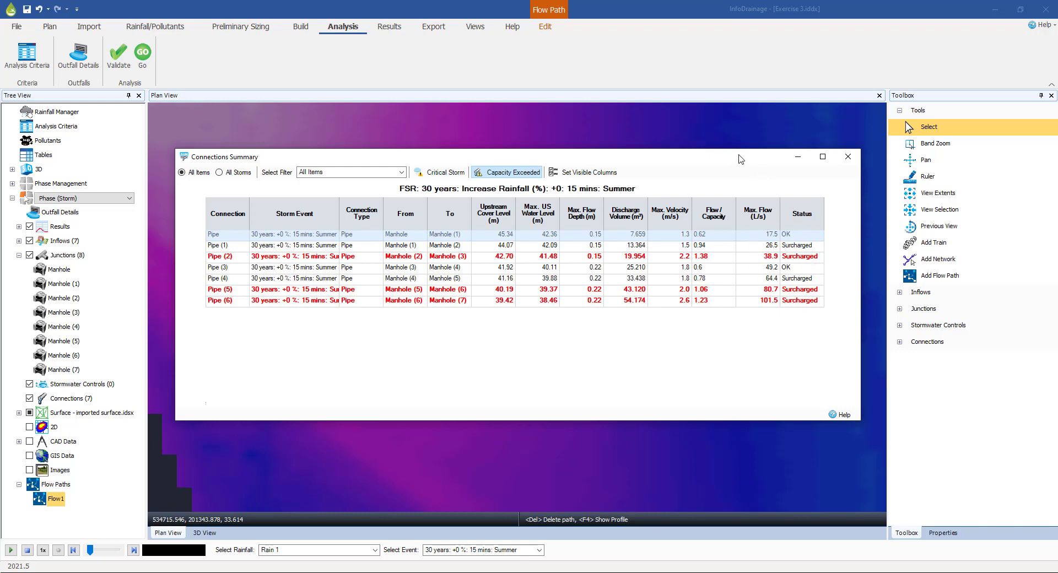
drag(741, 159, 730, 176)
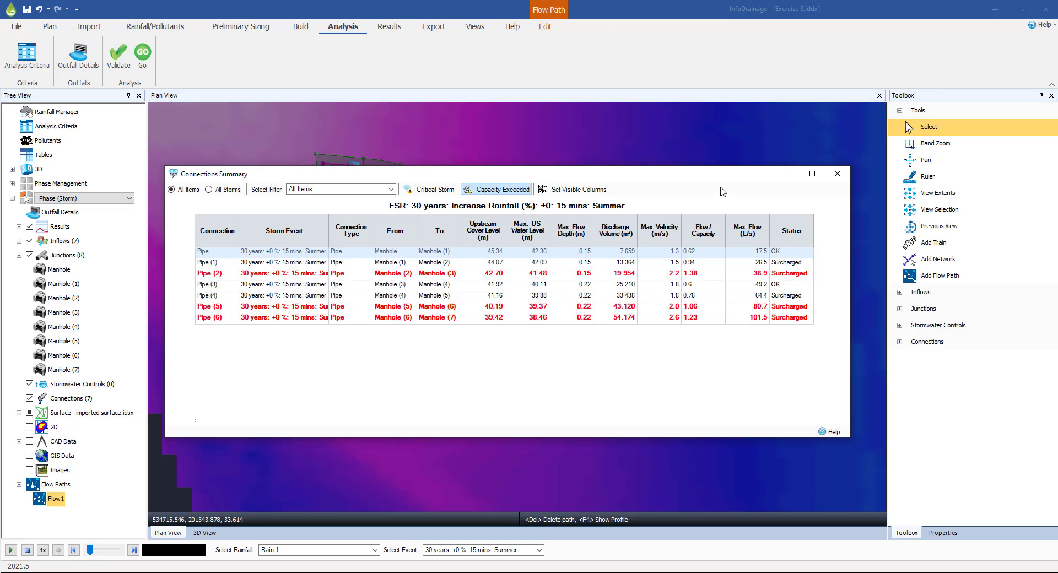
drag(717, 182, 713, 255)
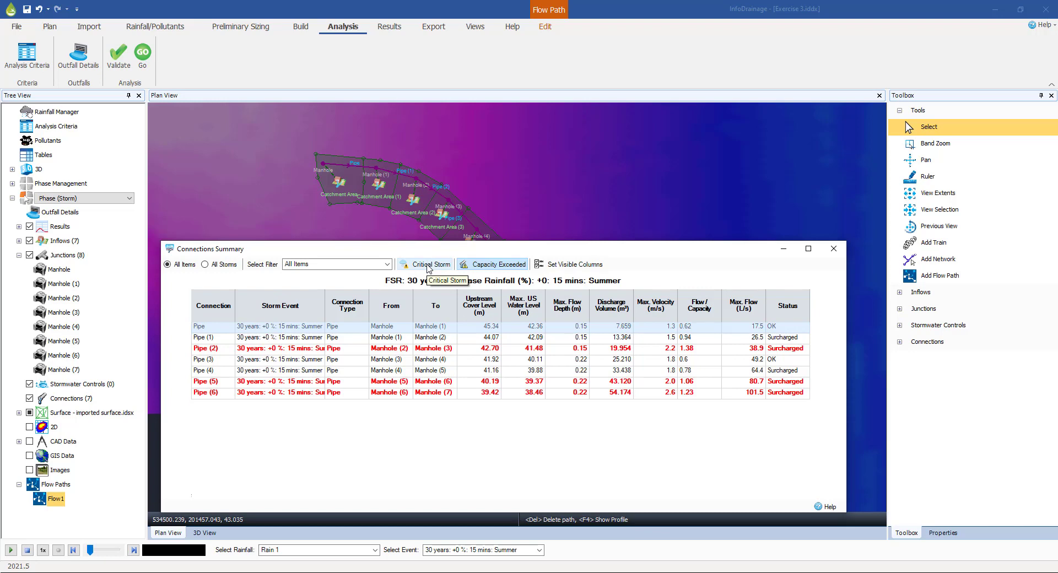
Show each pipe's critical storm in the Connections Summary and widen the Storm Event column
click(429, 265)
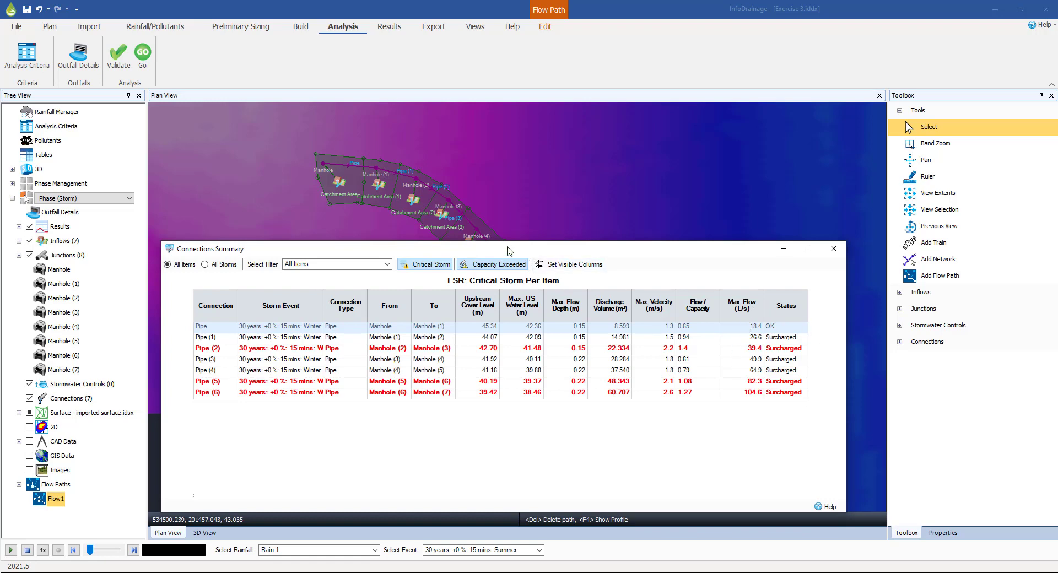
drag(507, 247, 529, 206)
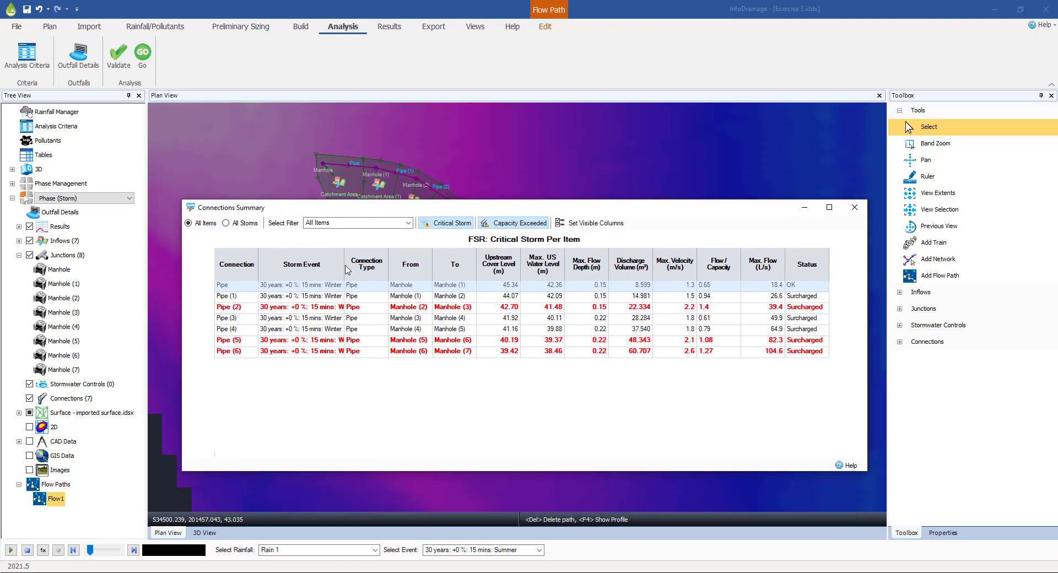
drag(343, 264, 386, 265)
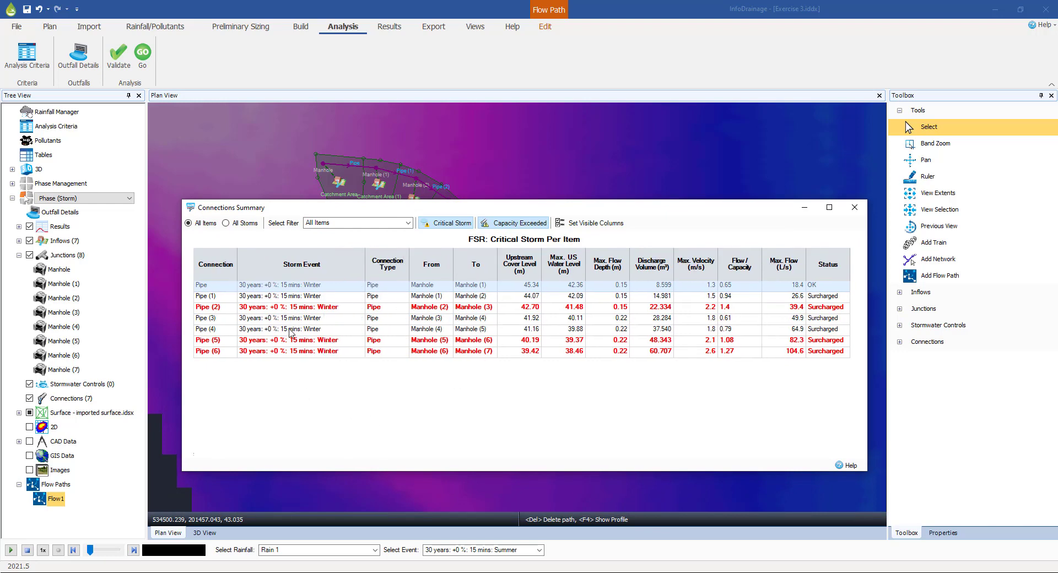
Move the summary window to uncover the network, then turn Critical Storm back off
drag(344, 210, 362, 165)
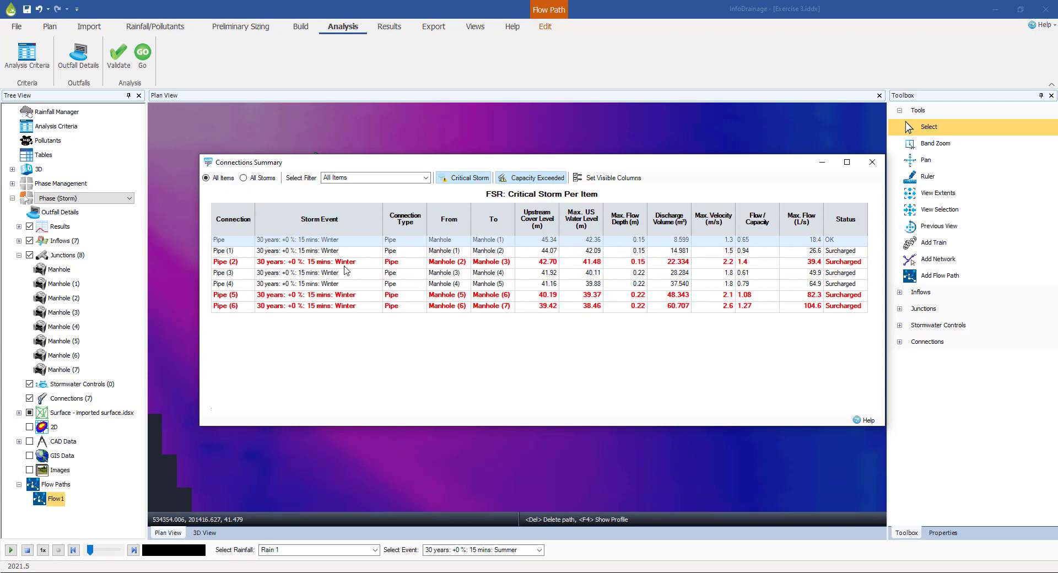
drag(440, 165, 419, 389)
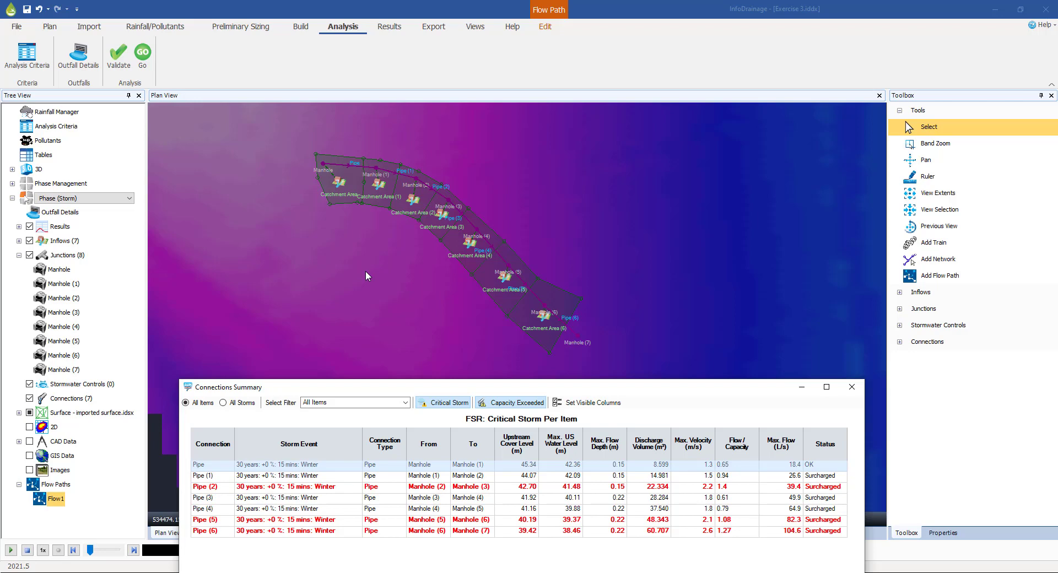
drag(473, 387, 473, 151)
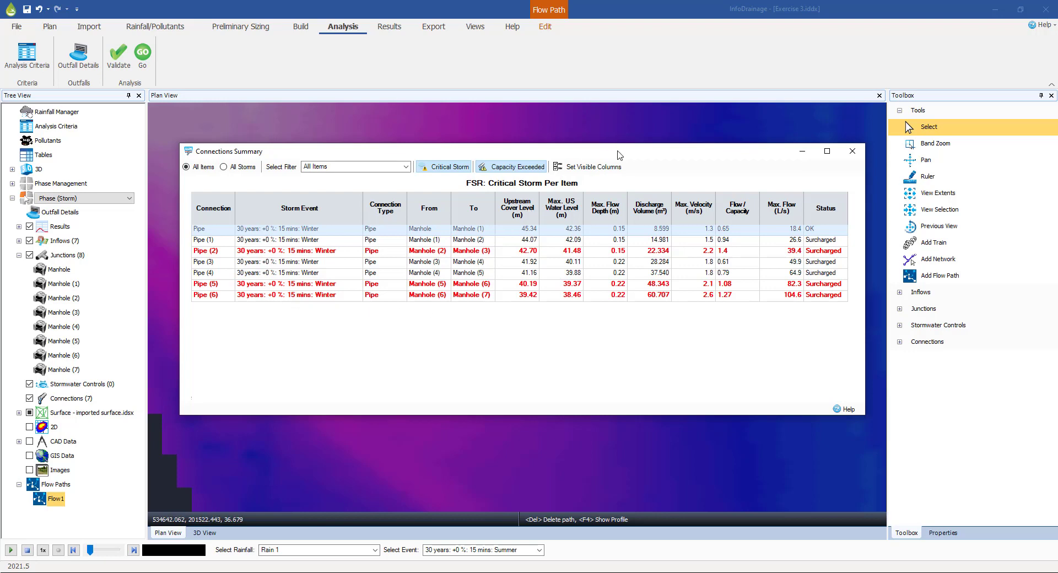
drag(617, 150, 625, 173)
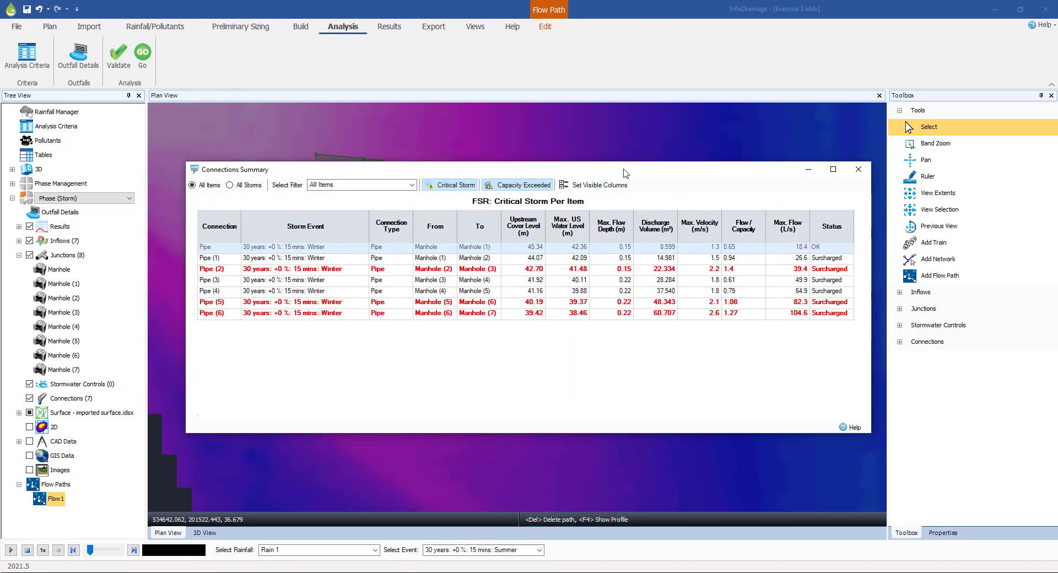
drag(624, 173, 641, 210)
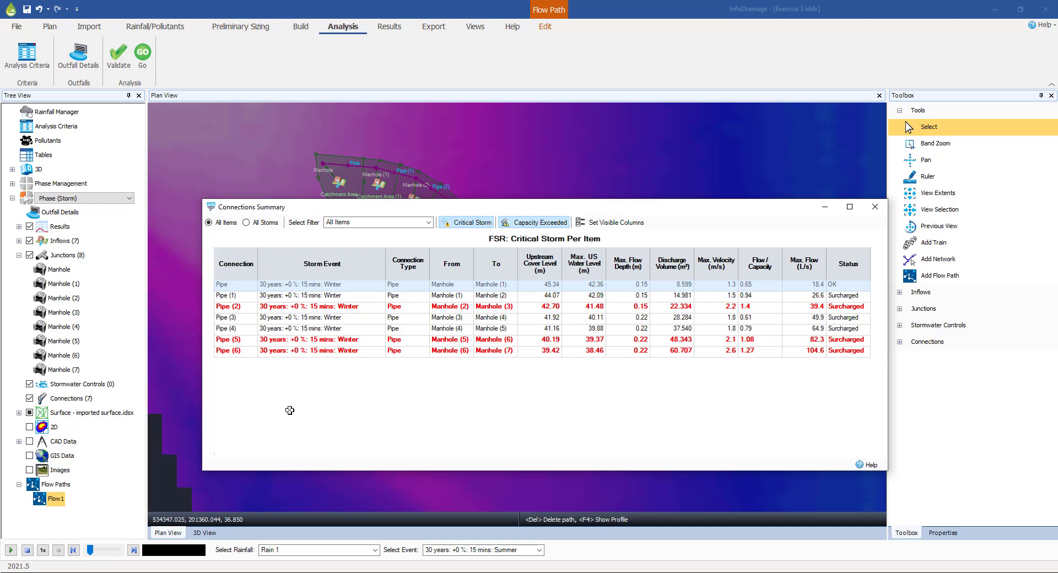
click(913, 262)
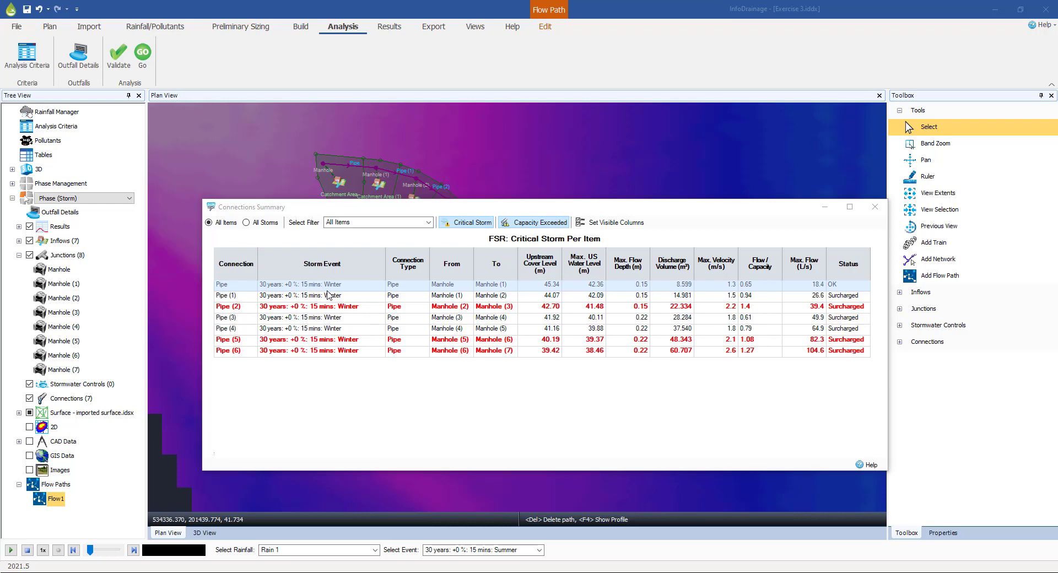
Select the 30 years +0% 15 mins Winter event, then close the Connections Summary
click(472, 224)
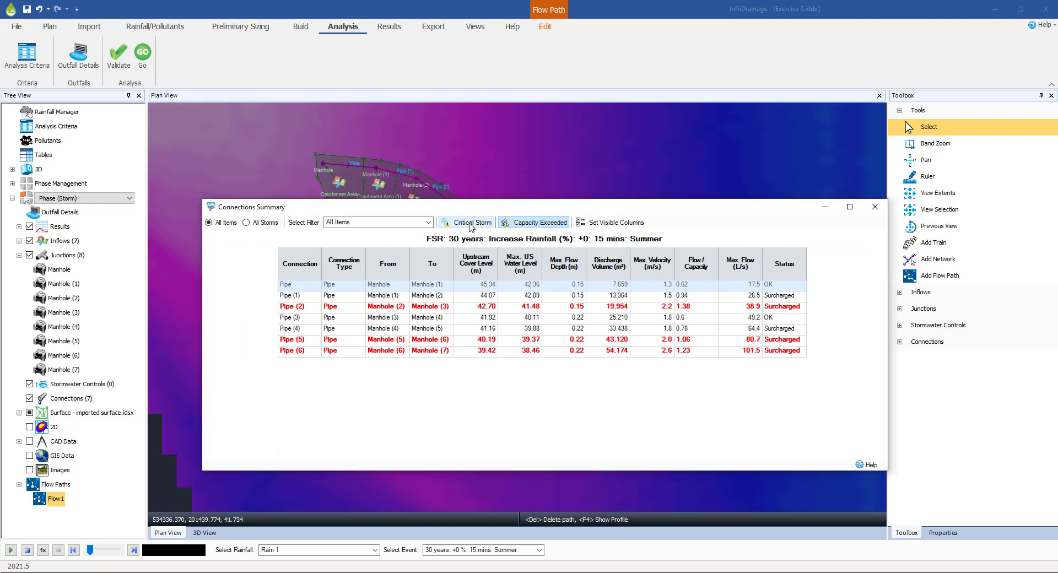
click(539, 550)
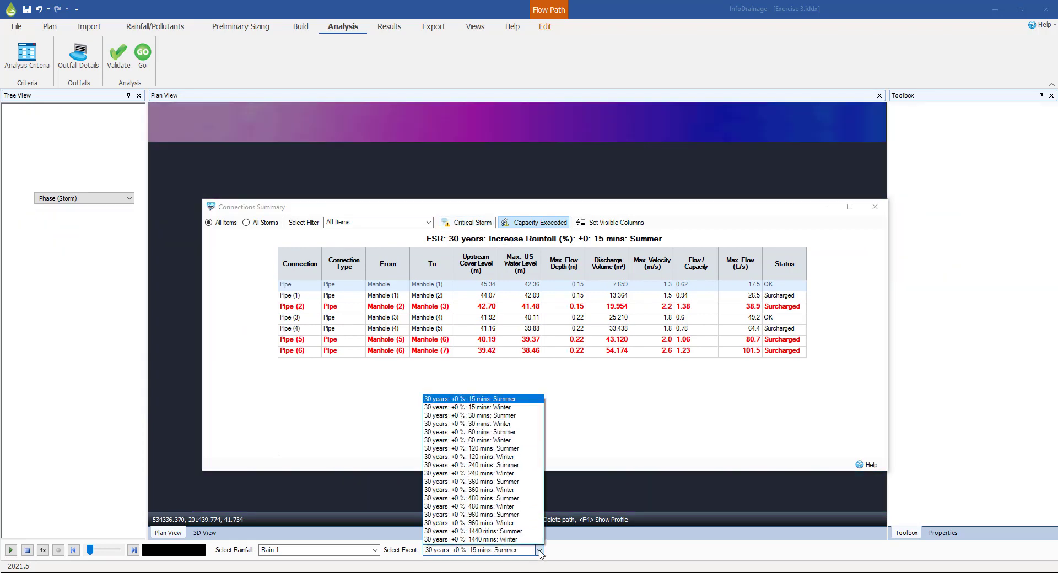
click(475, 411)
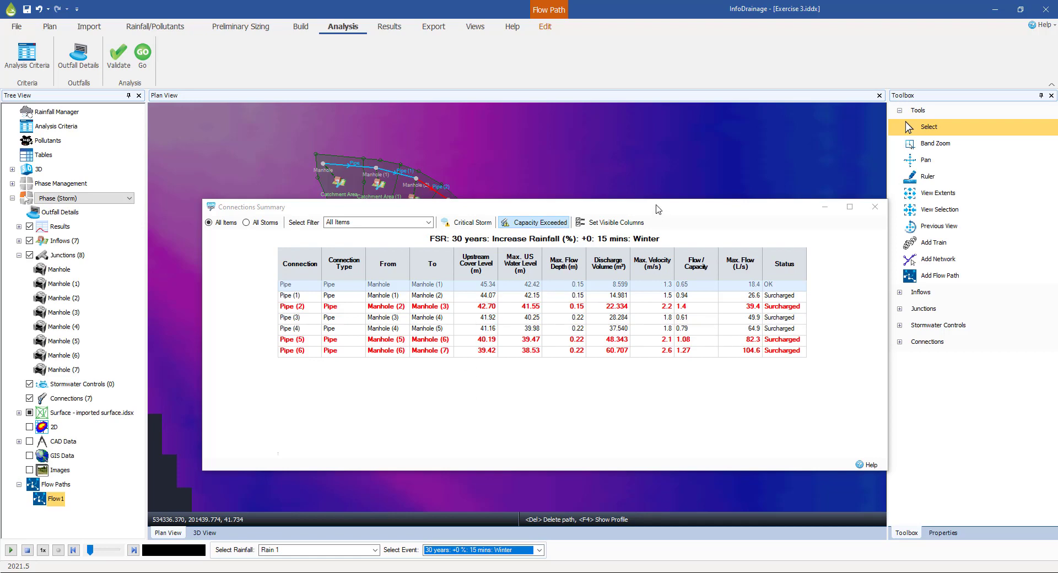
drag(656, 209, 639, 258)
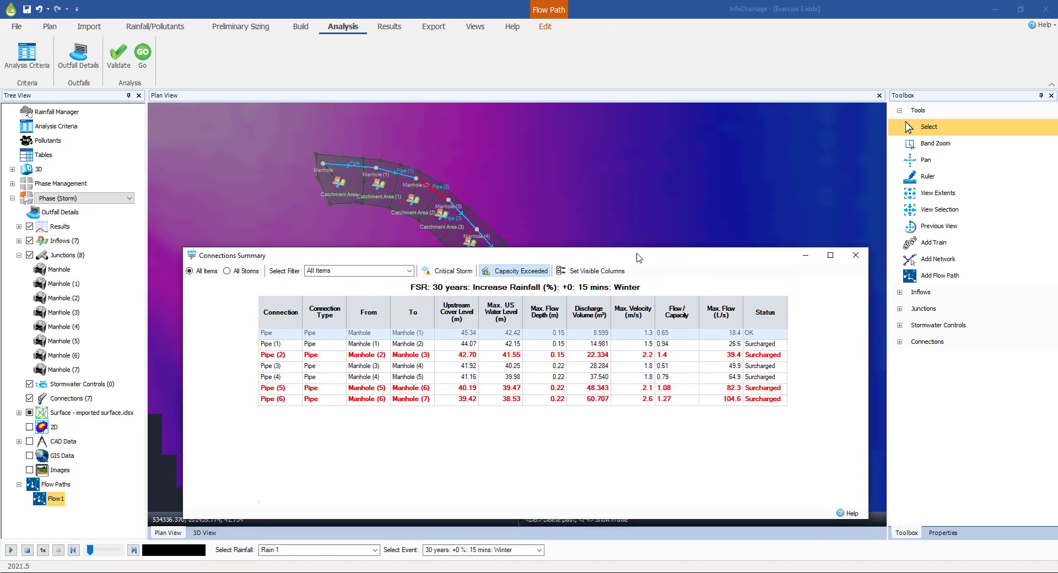
click(856, 256)
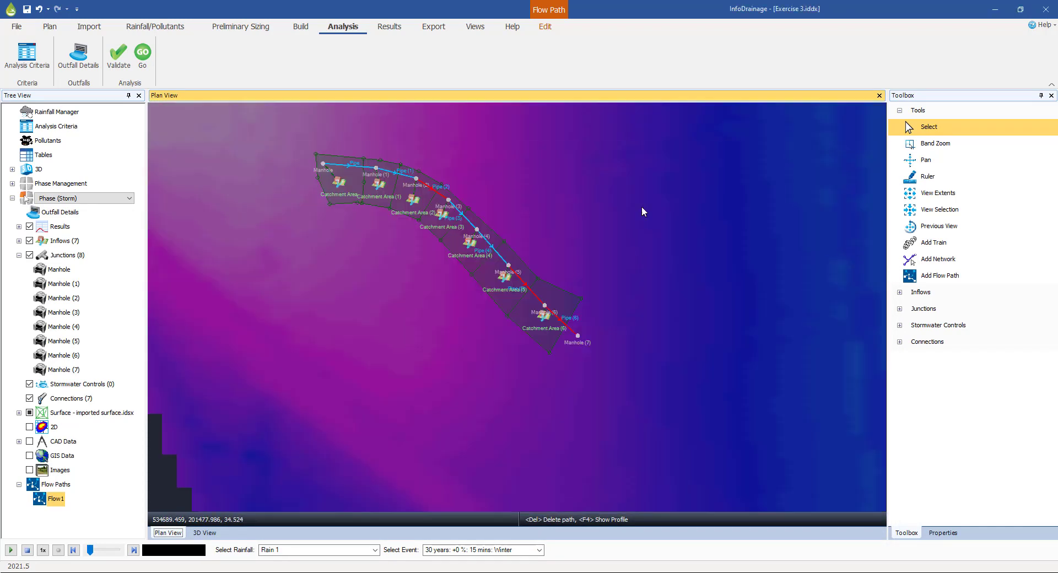
Open the rainfall and flow graph for Pipe (4) from the Results Connections list
click(389, 27)
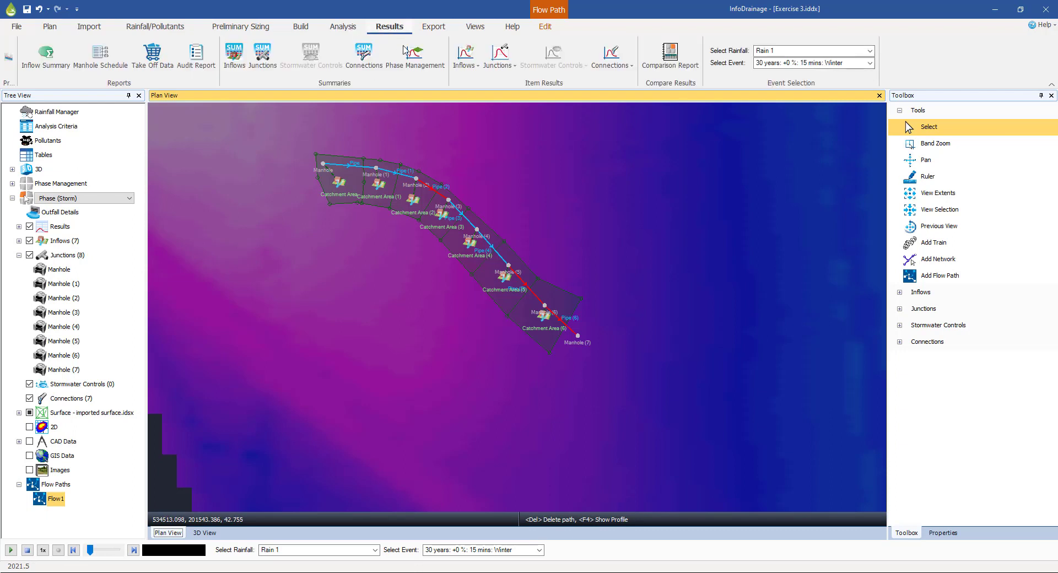
click(633, 68)
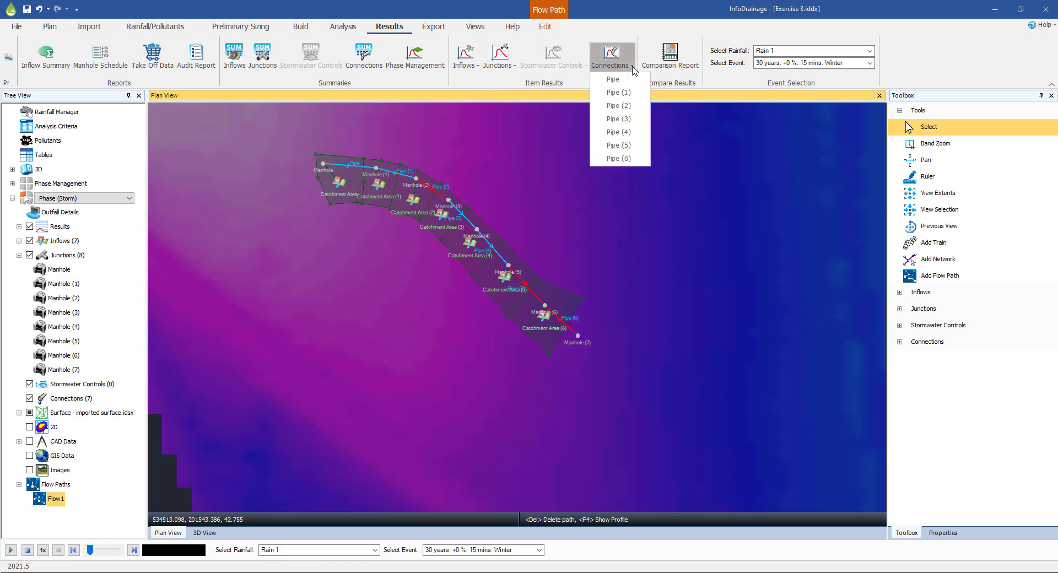
click(618, 133)
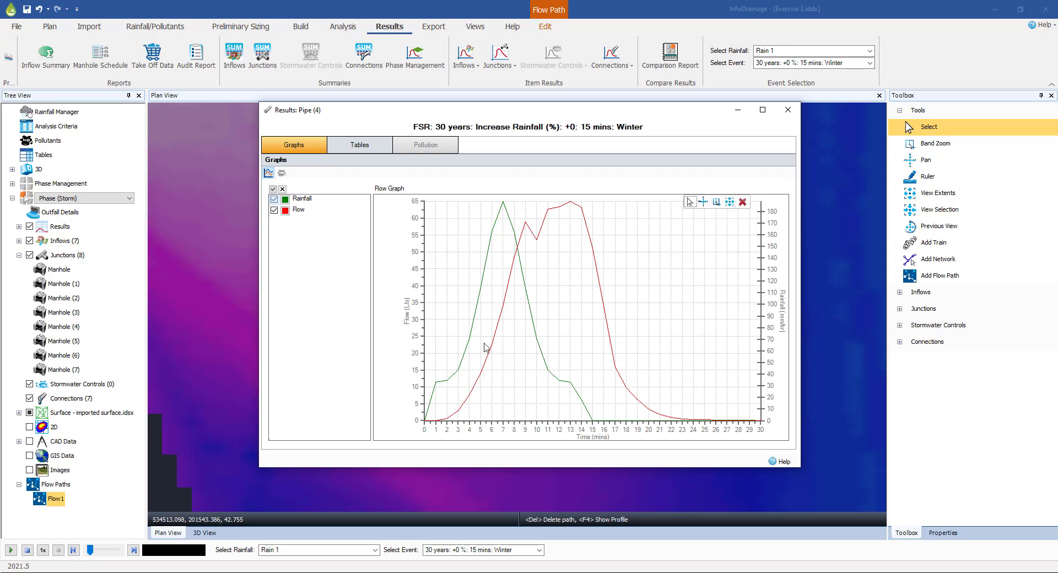
Read the Pipe (4) flow peak of about 65 l/s at minute 13 and move the graph lower
mouse_move(503, 208)
drag(570, 114, 236, 143)
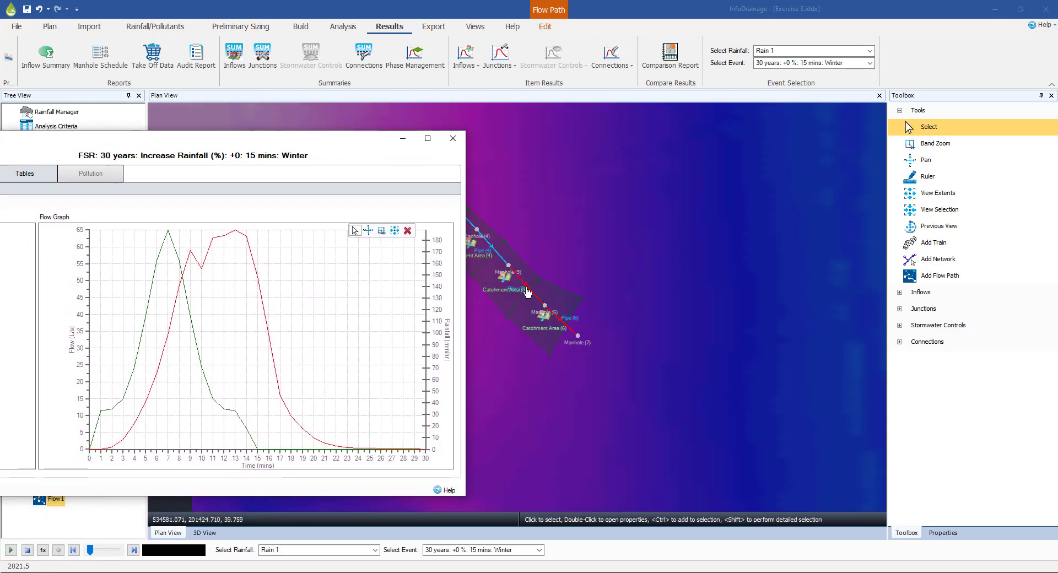
drag(212, 145, 406, 146)
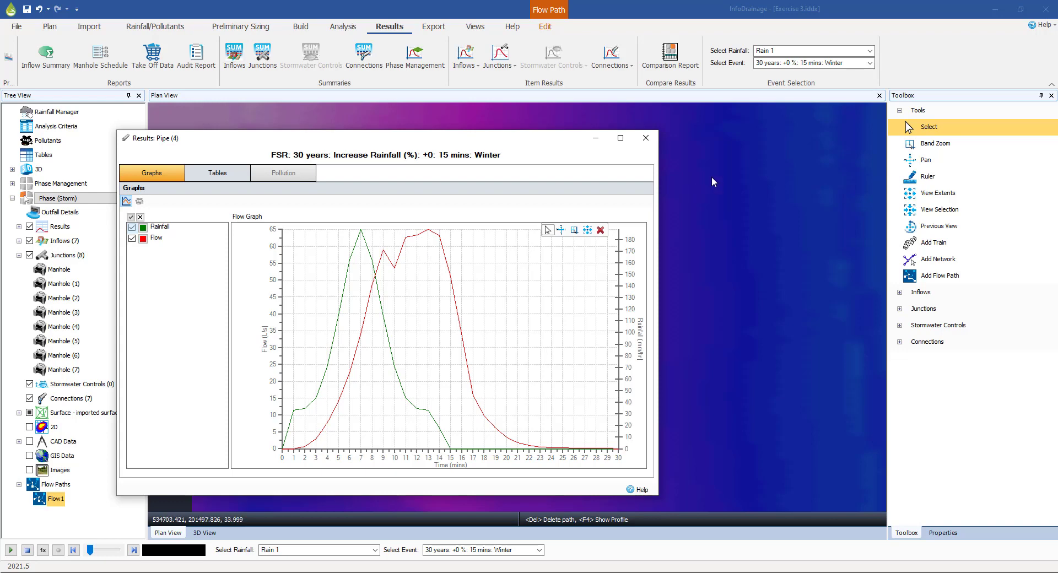
drag(566, 144, 621, 255)
View Pipe (4) results as a time, depth and flow table, then close the window
click(745, 532)
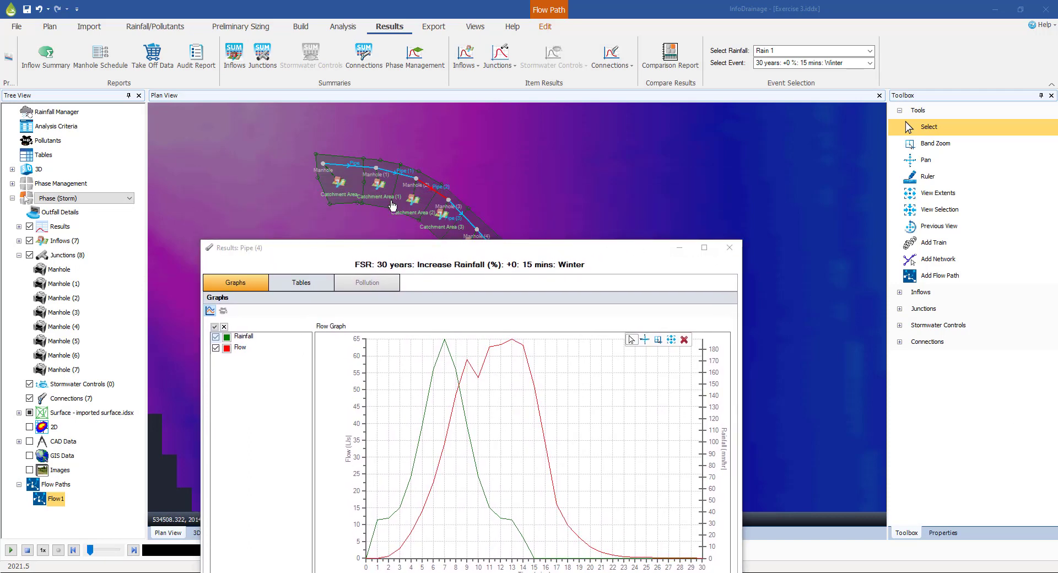
click(307, 285)
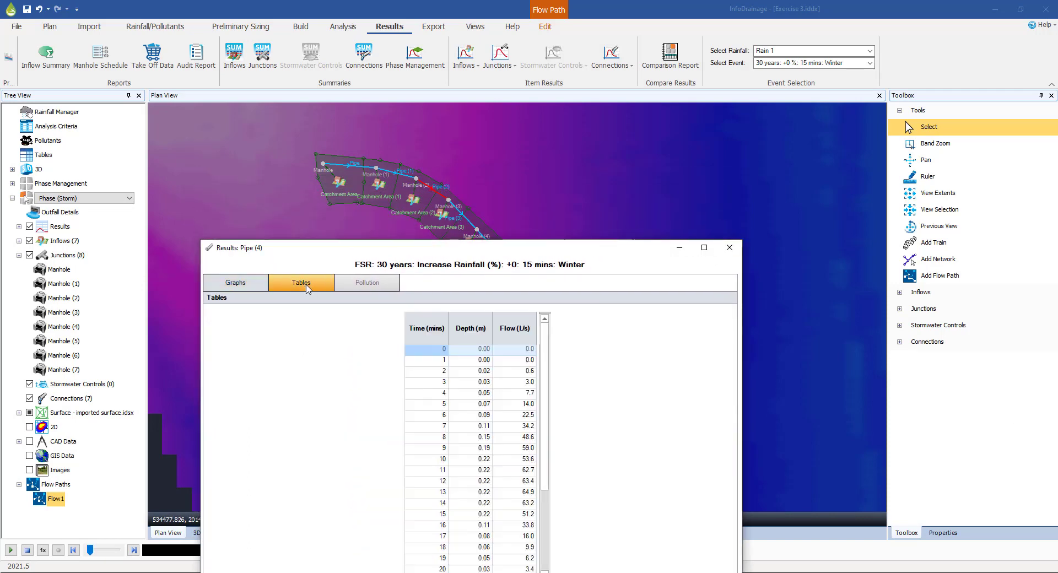
scroll(502, 422, down, 3)
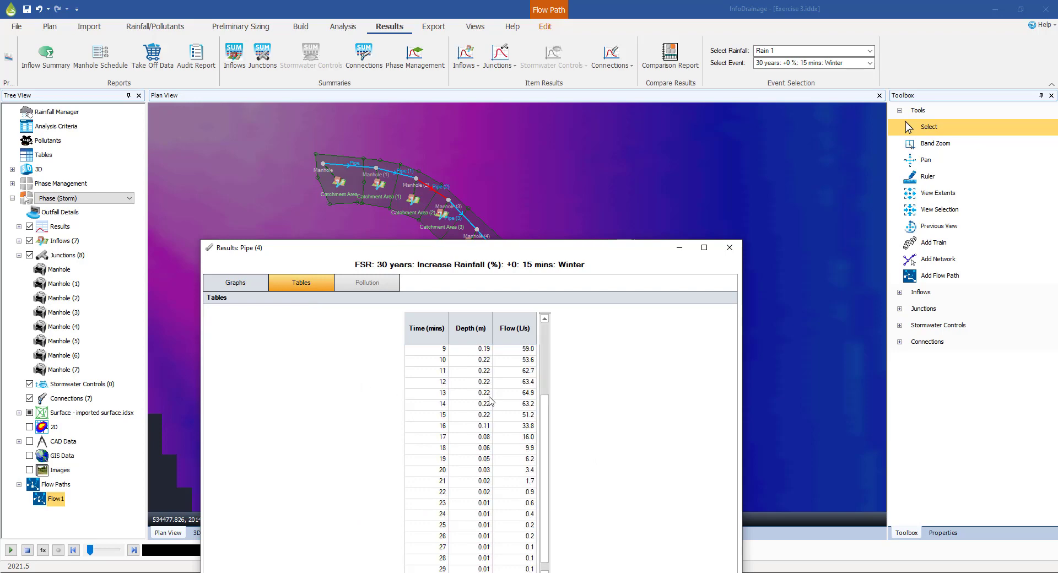
scroll(491, 402, up, 3)
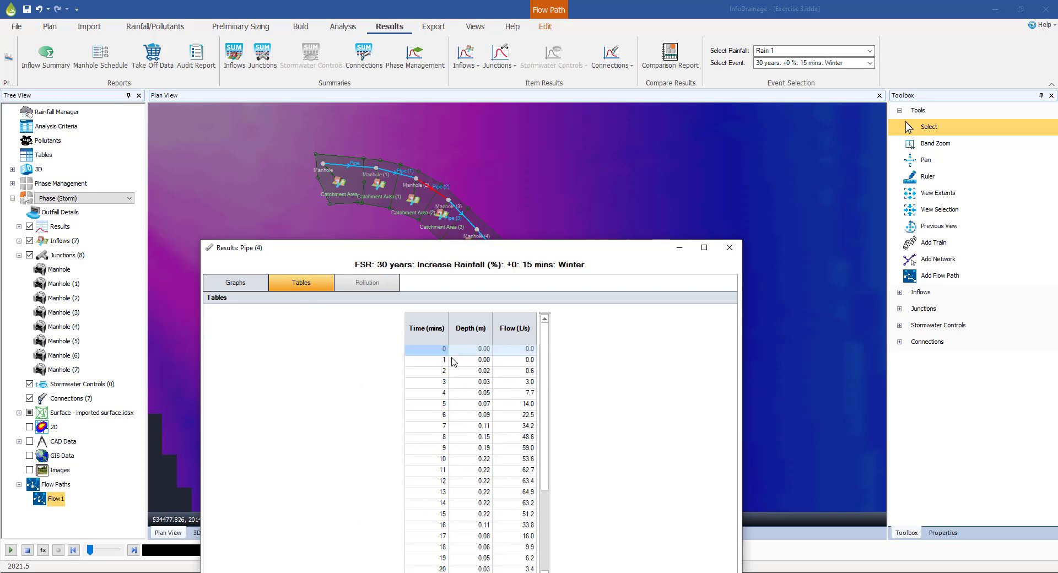
click(730, 248)
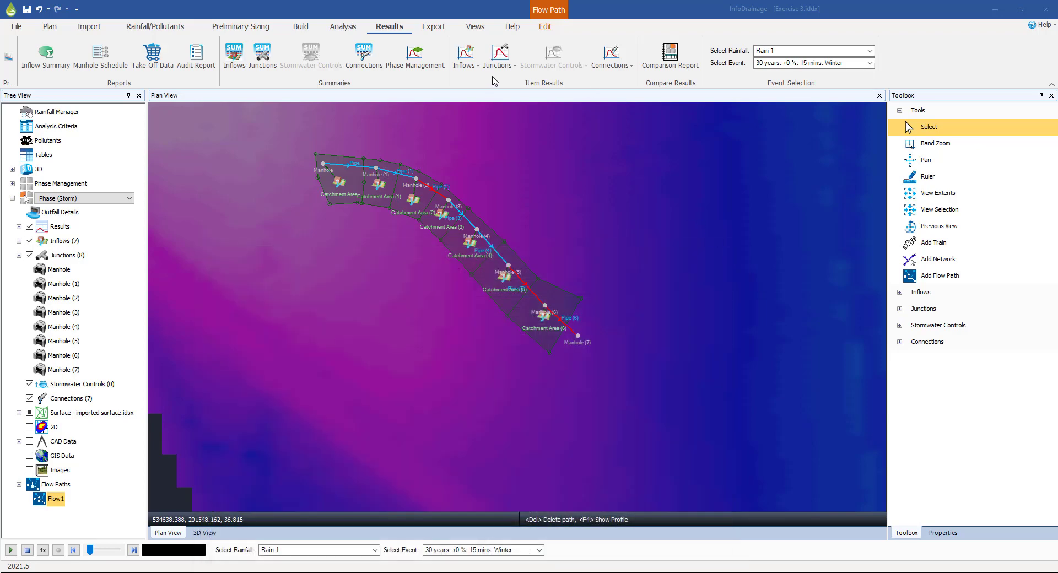
click(517, 69)
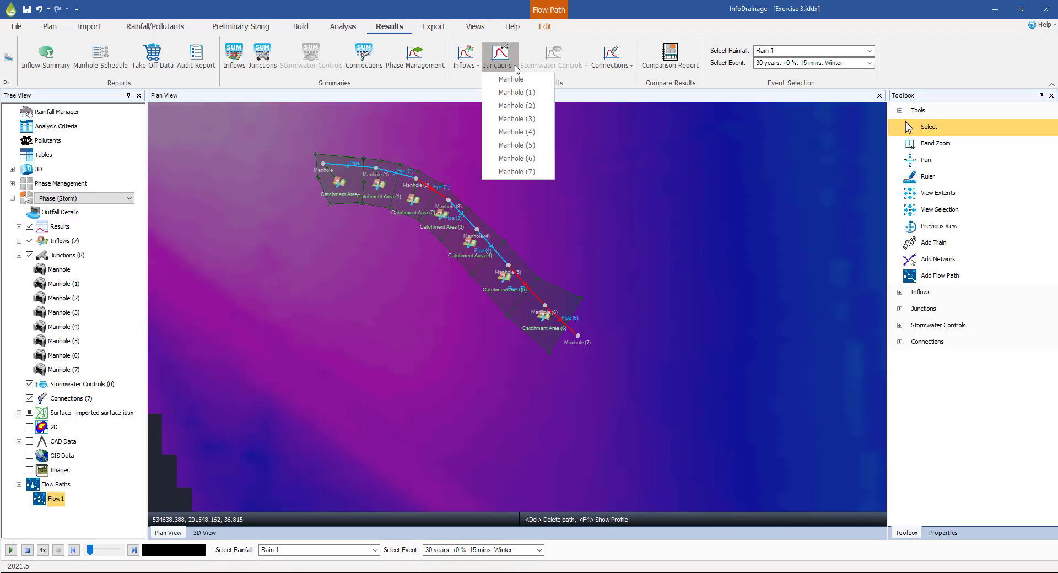
click(511, 143)
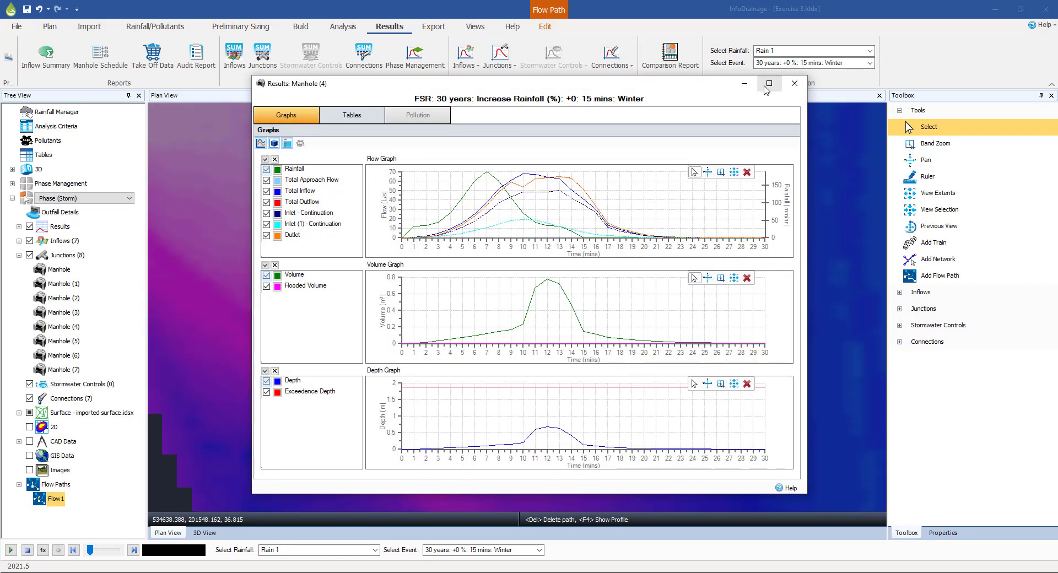
click(769, 84)
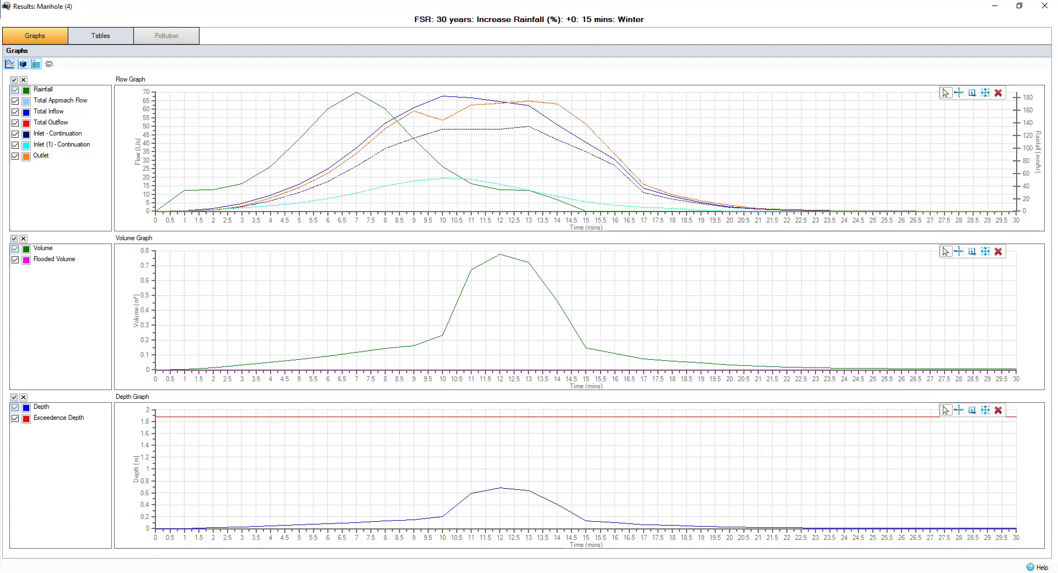
key(super+Down)
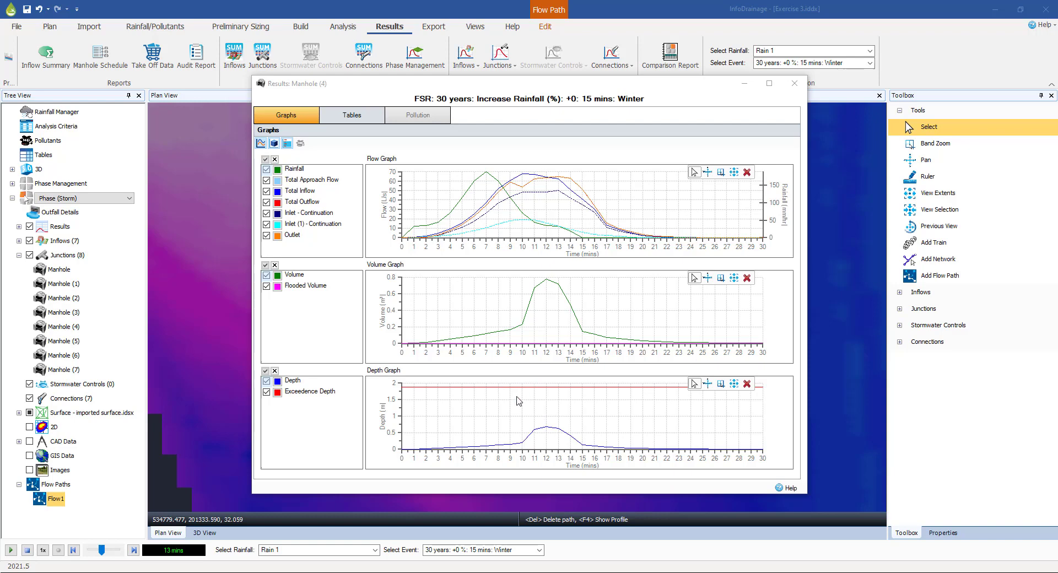
click(793, 85)
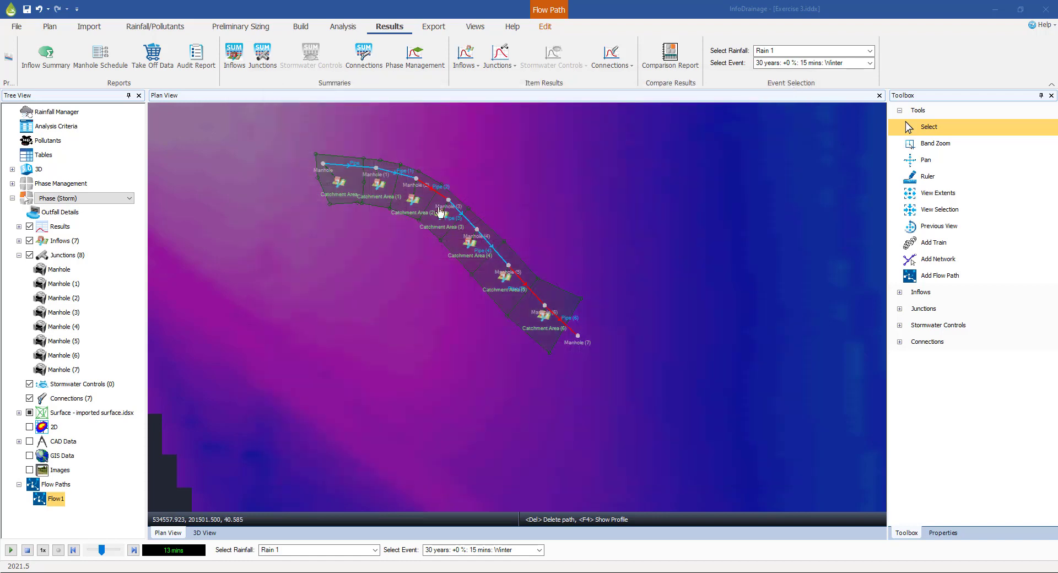
Open the long-section profile of flow path Flow1 and maximize it
right_click(55, 503)
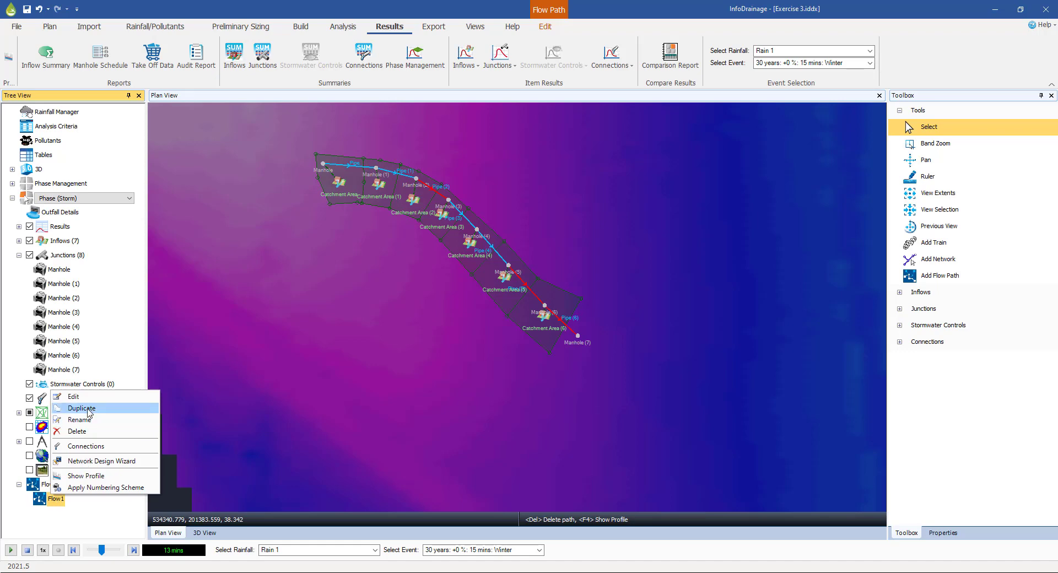
click(80, 477)
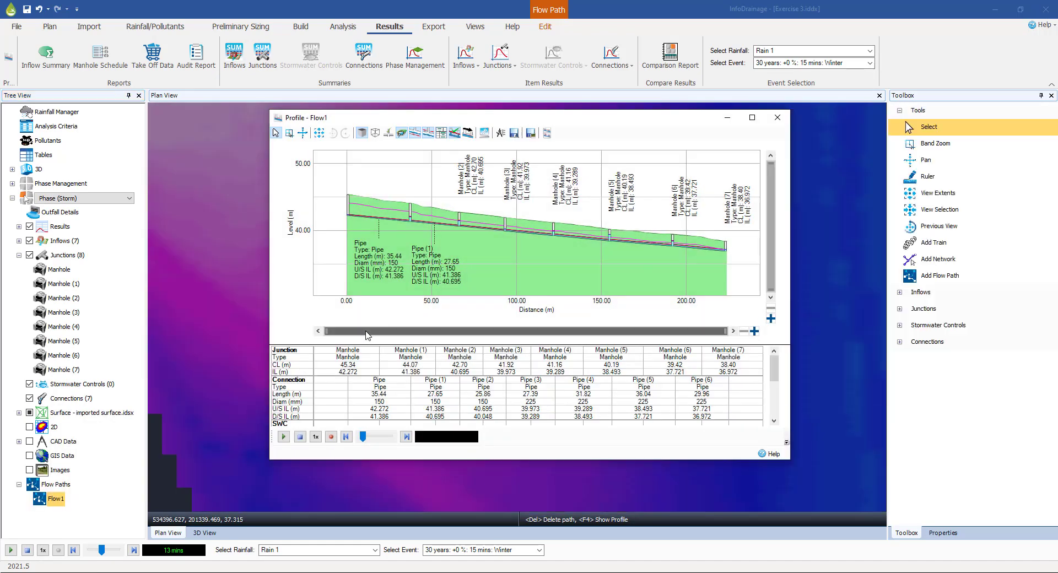
click(752, 119)
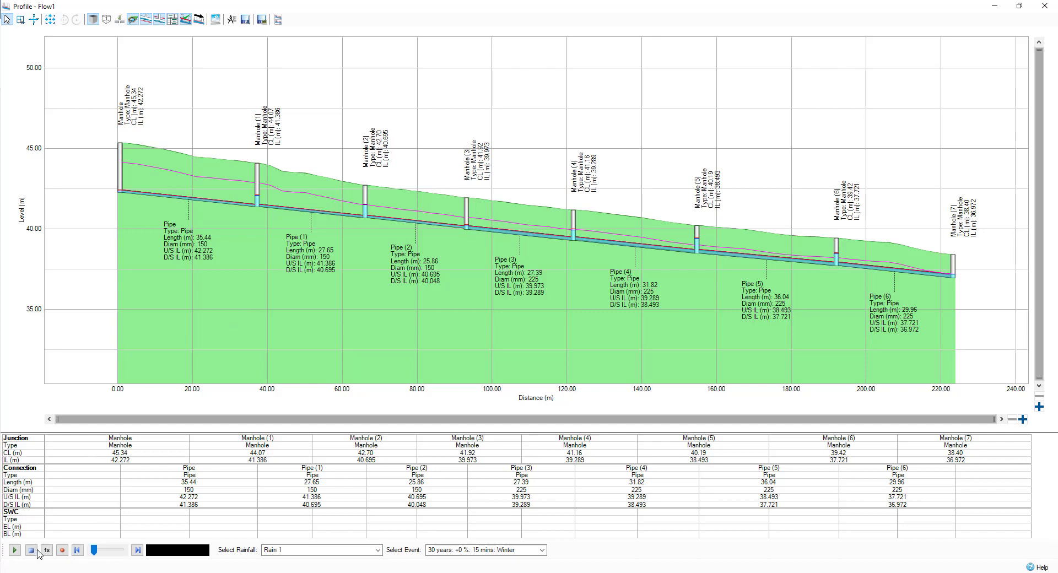
Animate the 15-minute Winter storm along the profile, restarting playback from 0 minutes
click(14, 551)
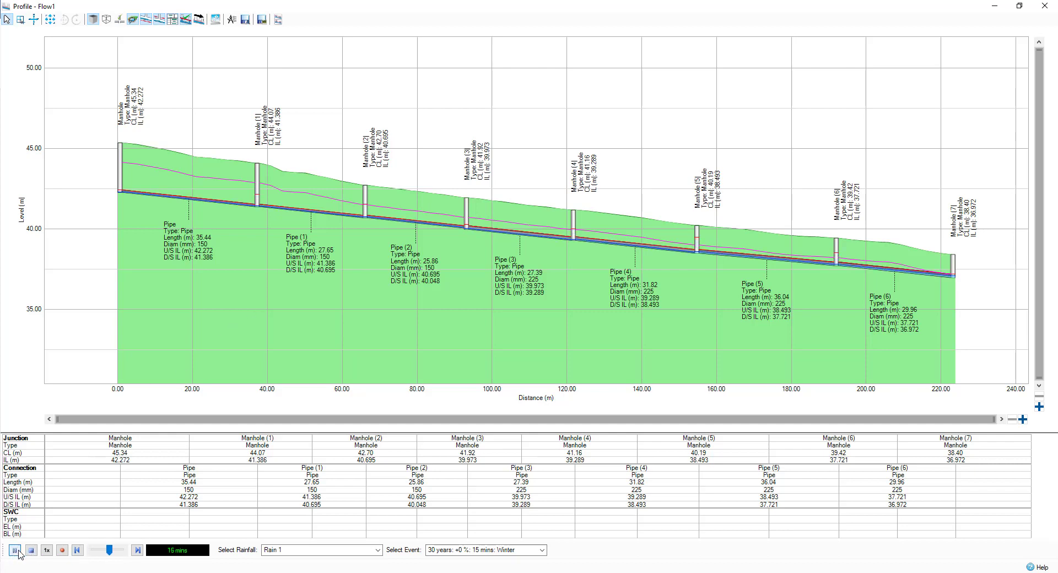
drag(115, 553, 99, 553)
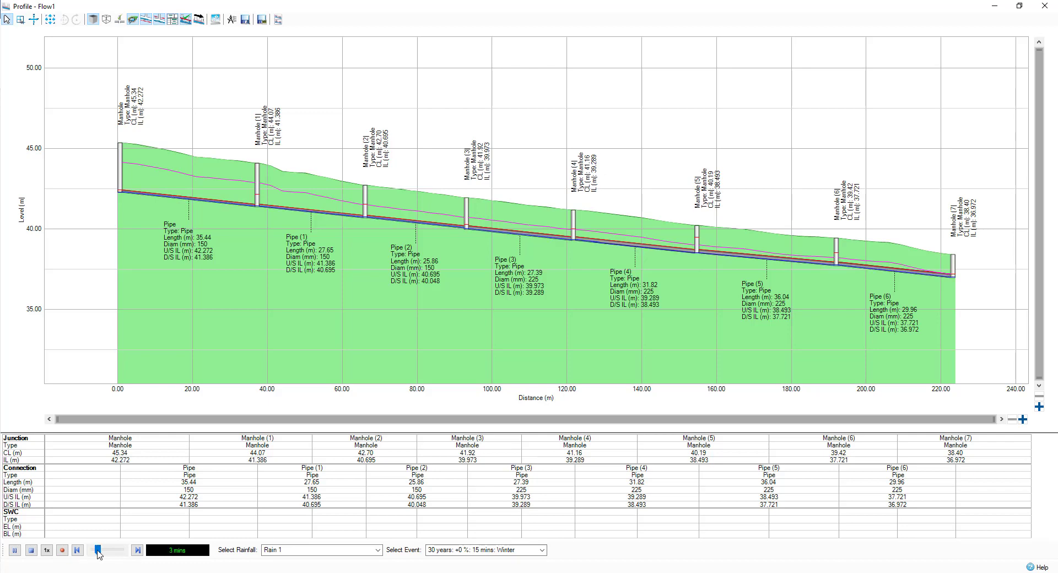
click(14, 552)
drag(101, 554, 91, 553)
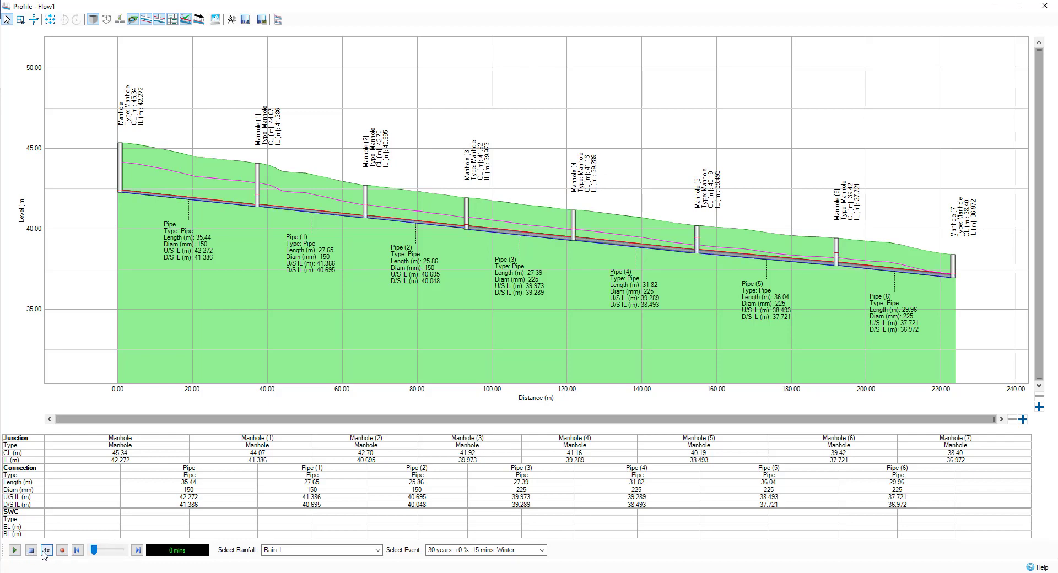
click(14, 552)
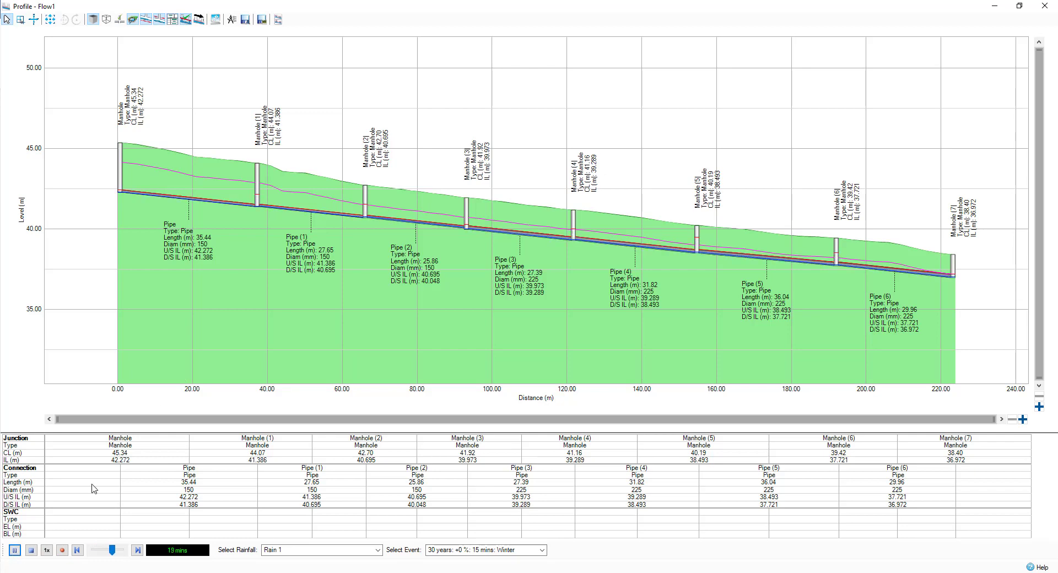
Pause the animation, zoom into Manhole (4) and rewind to minute 12 to inspect pipe water levels
click(15, 551)
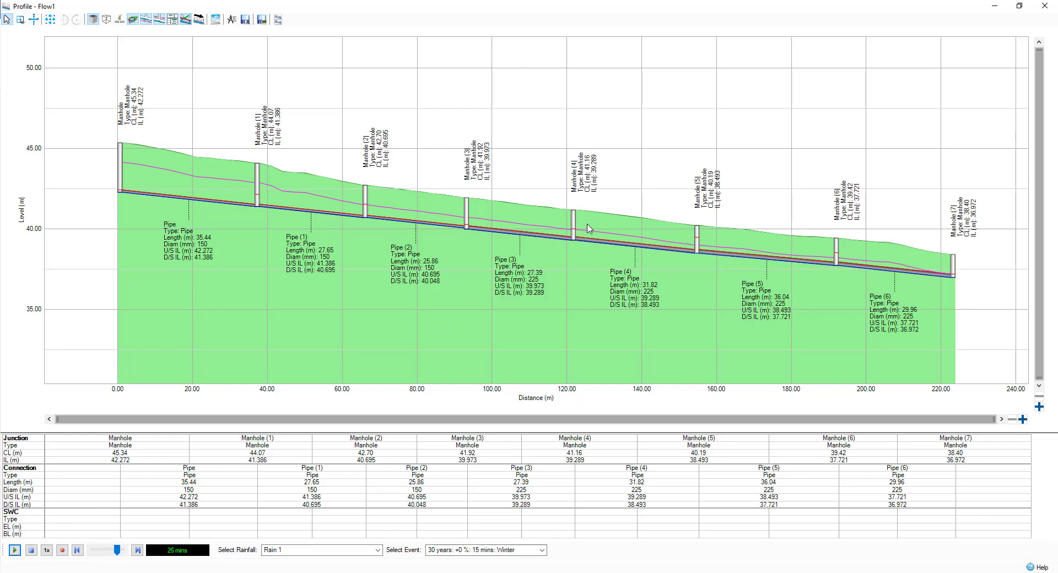
scroll(577, 240, up, 4)
scroll(574, 241, up, 4)
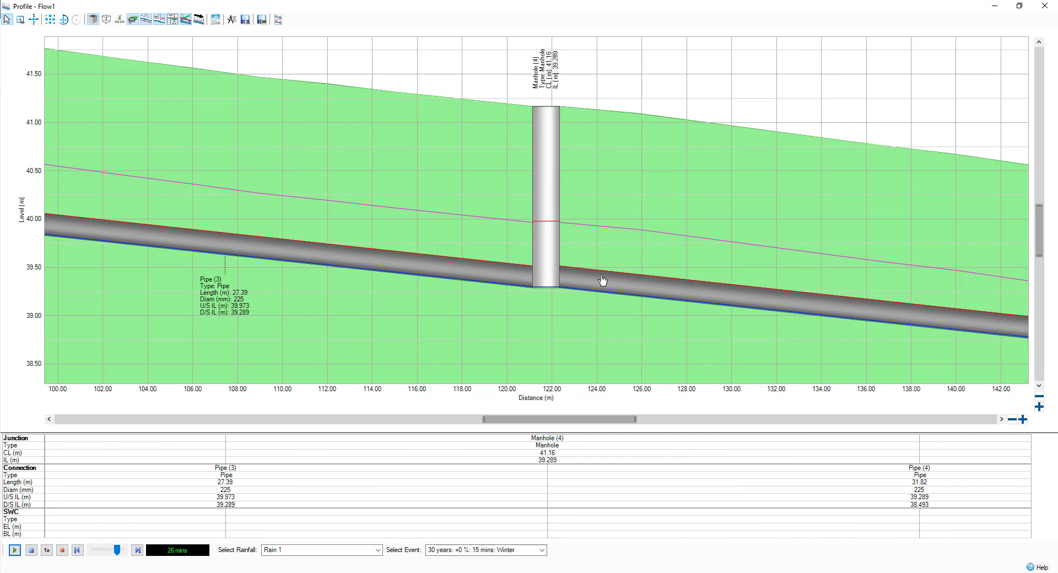
mouse_move(589, 291)
drag(117, 554, 106, 555)
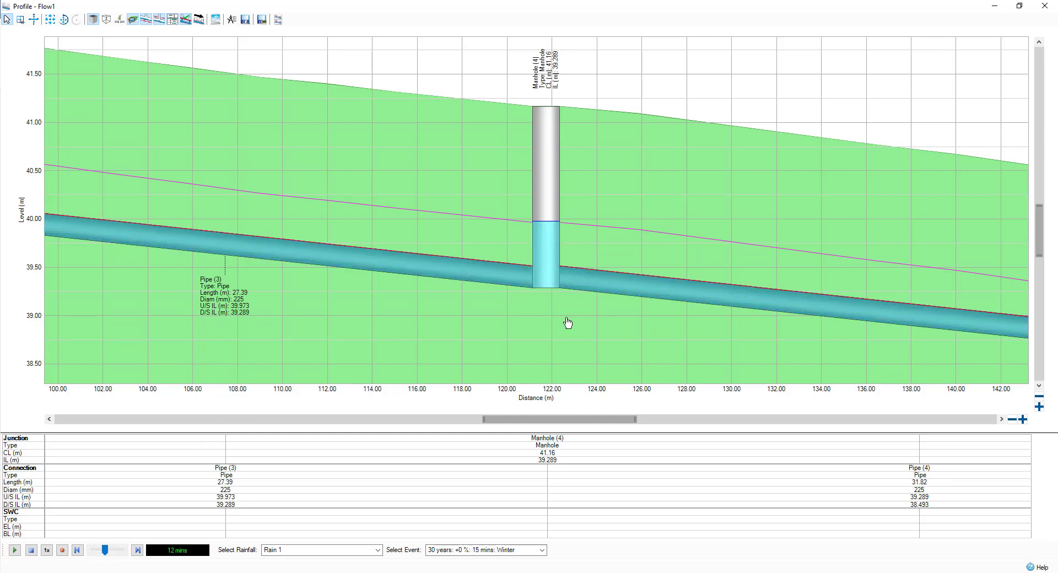
mouse_move(590, 336)
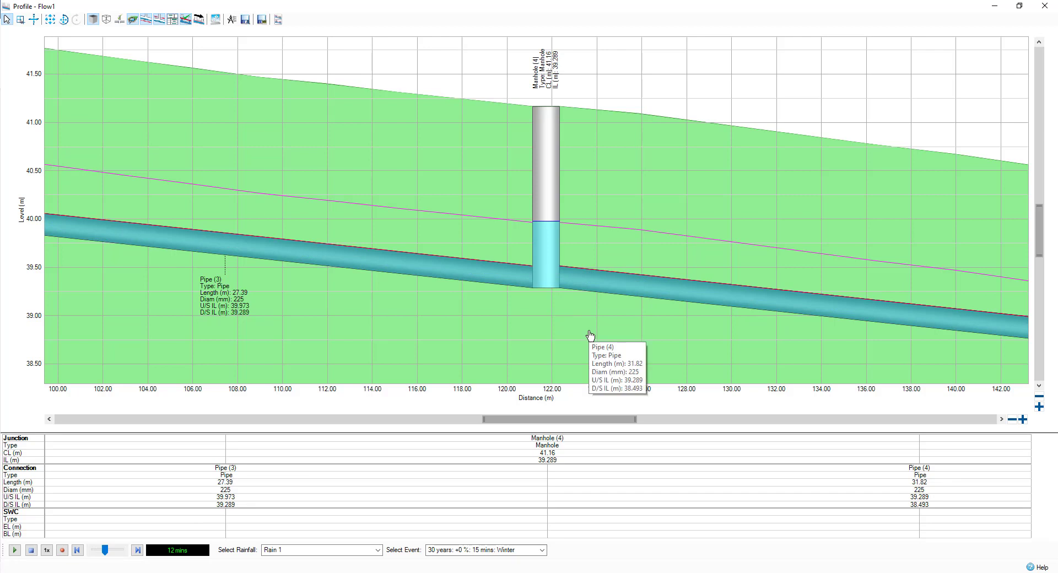
mouse_move(547, 228)
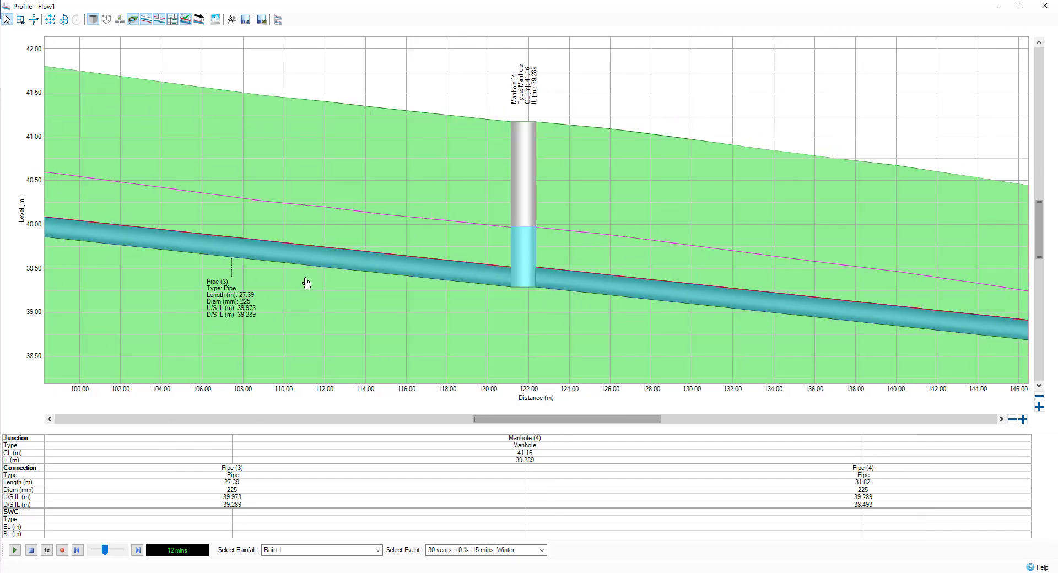
scroll(305, 281, down, 4)
scroll(305, 281, down, 4)
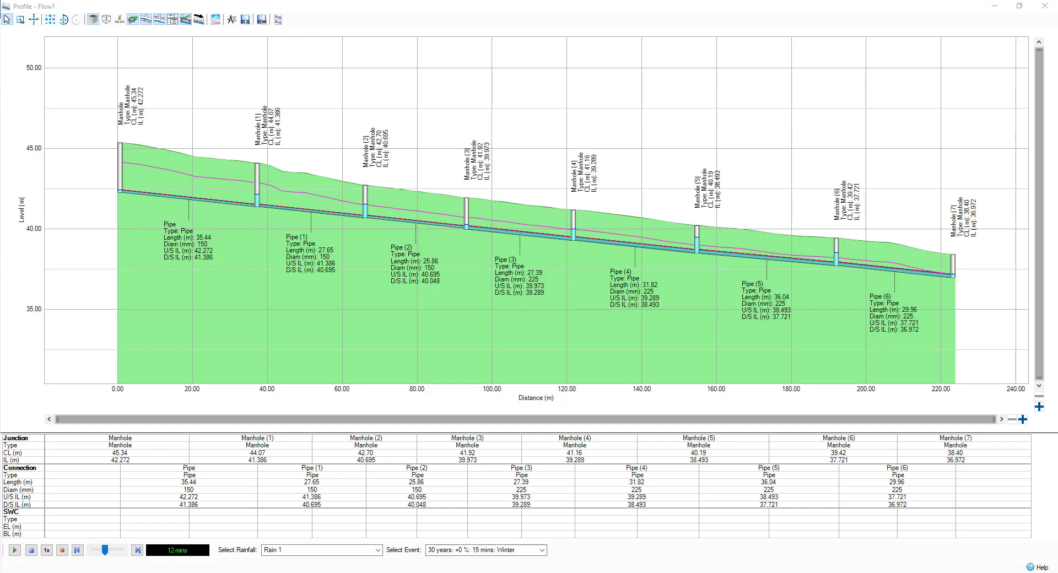
Restore the Profile - Flow1 window to normal size and close it
click(1020, 6)
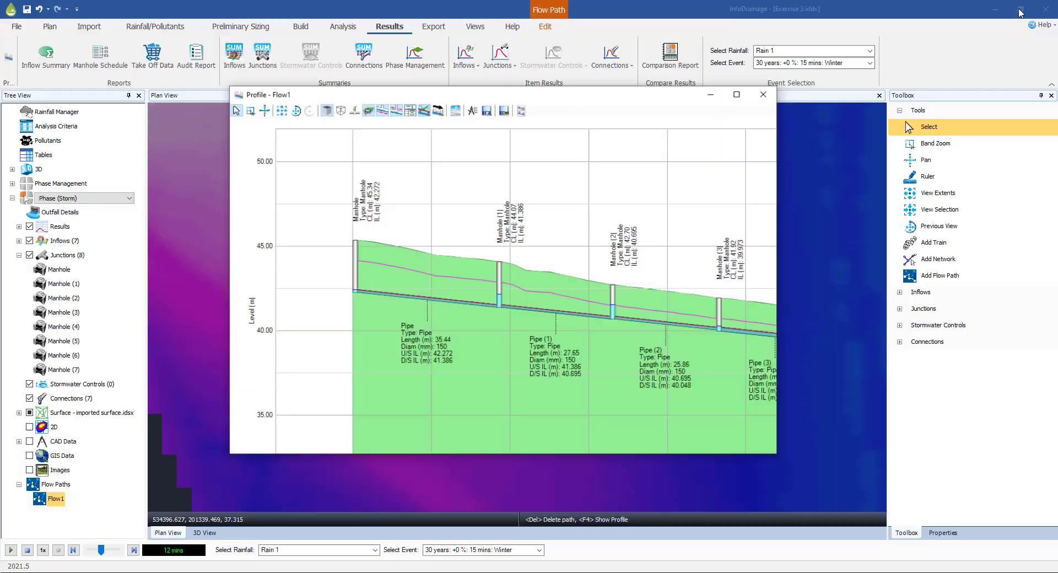
click(778, 118)
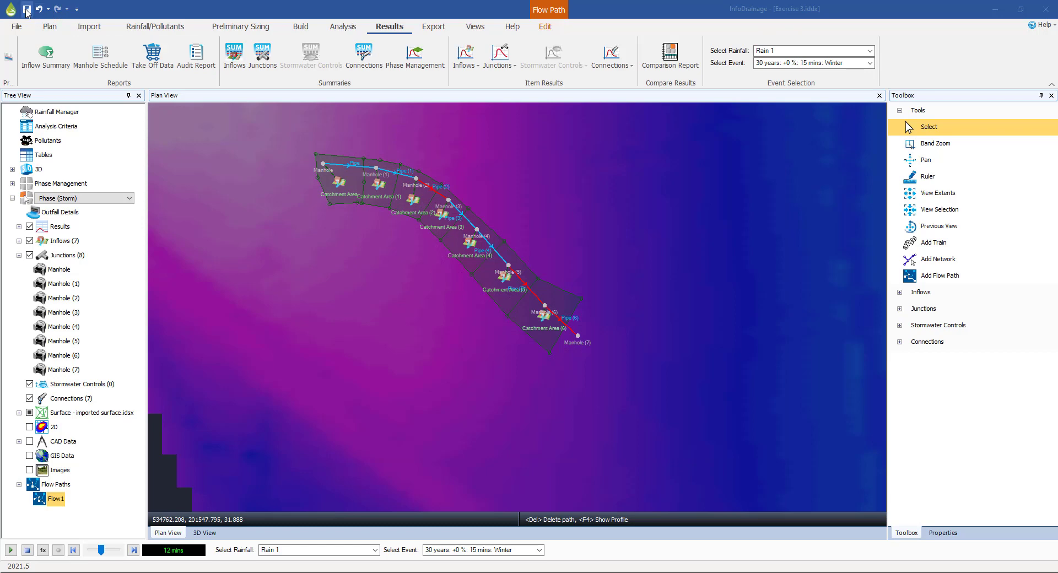